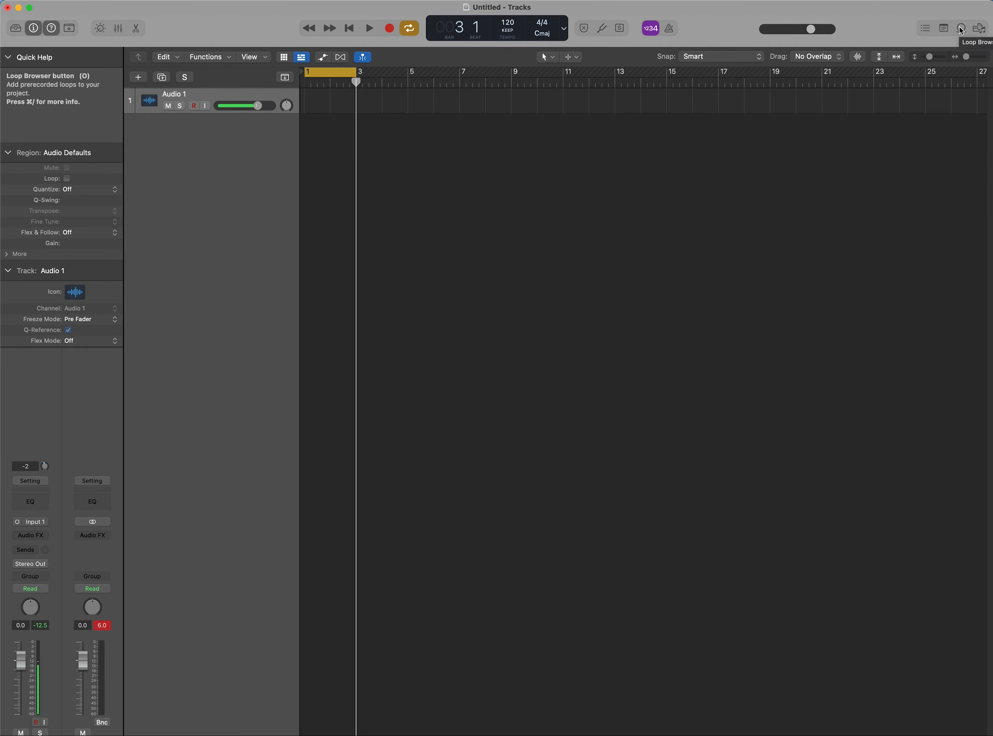
Open the Loop Browser and add the Atomic Garage Beat 01 loop to the project as a new track
left_click(962, 29)
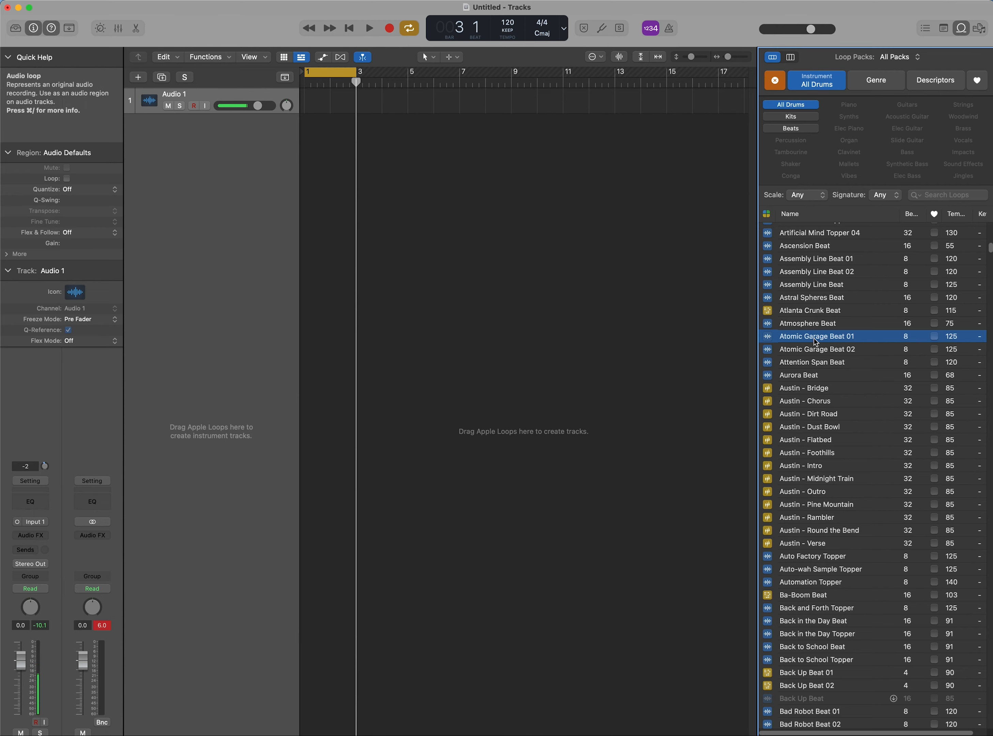
left_click_drag(816, 343, 307, 191)
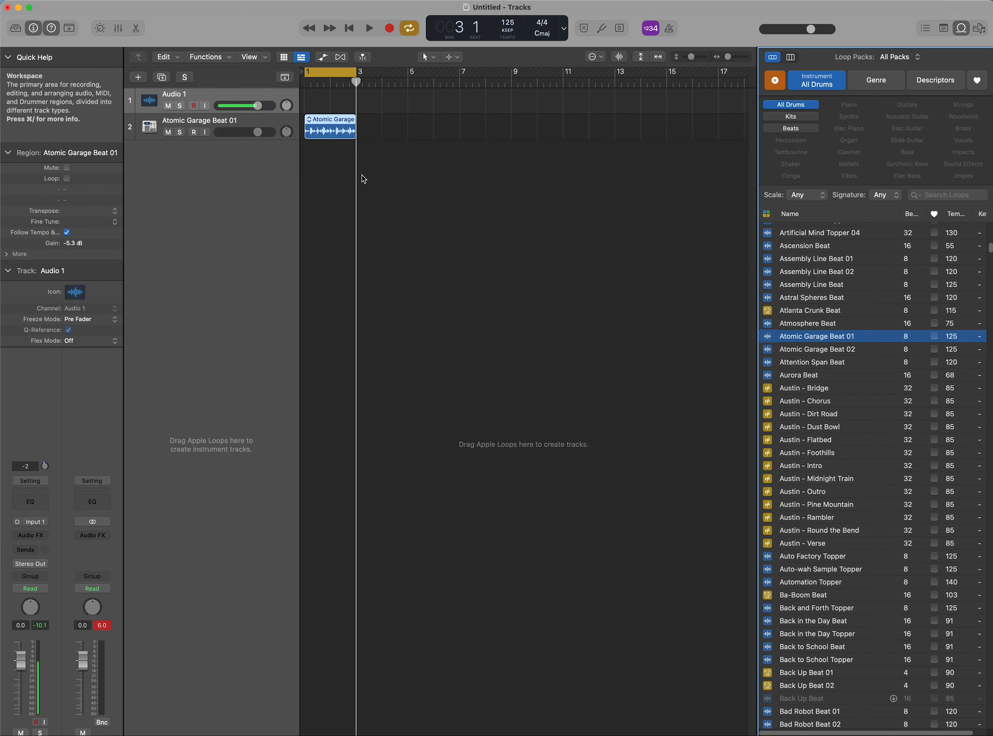
Toggle cycle mode off and on, return the playhead to the project start, and play the loop briefly
left_click(242, 137)
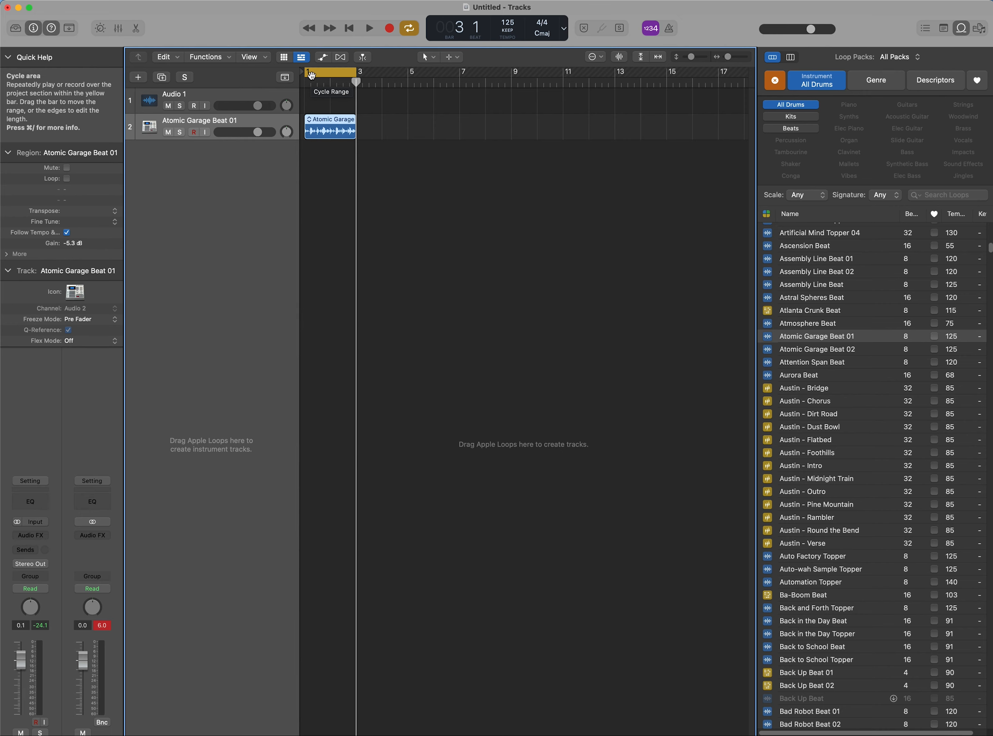
left_click(417, 30)
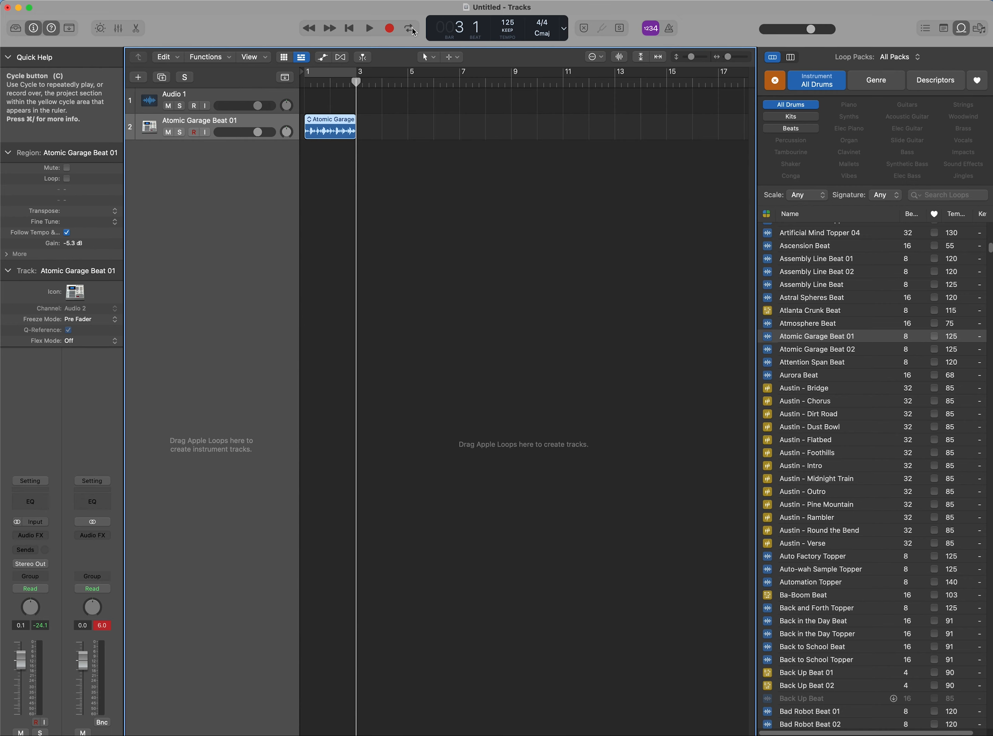
left_click(416, 36)
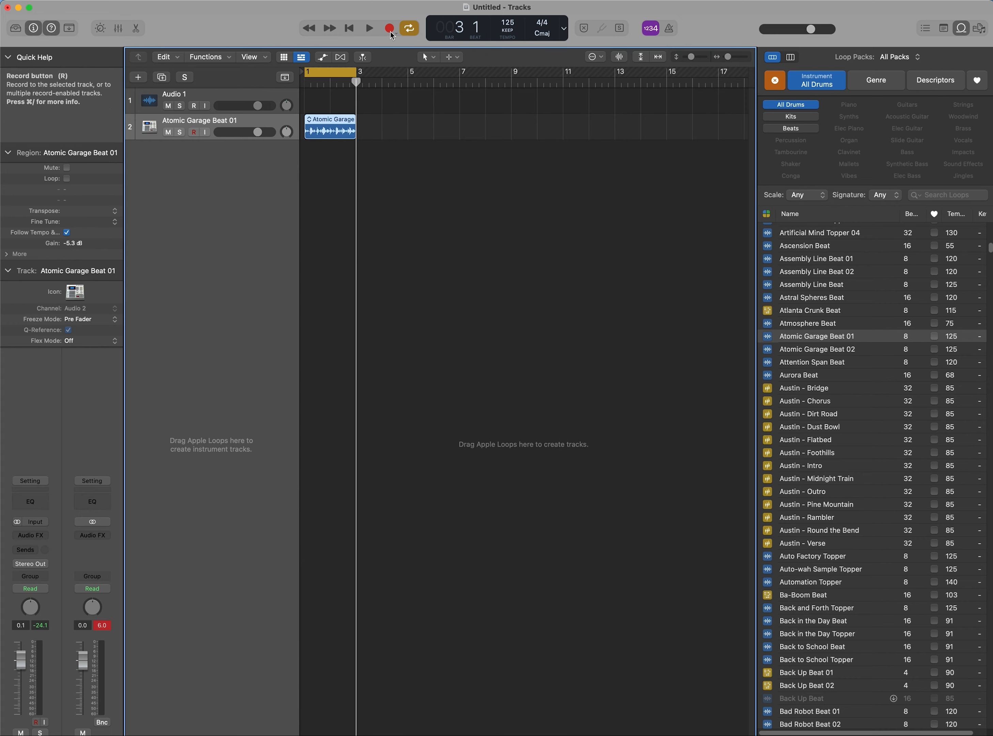
left_click(306, 84)
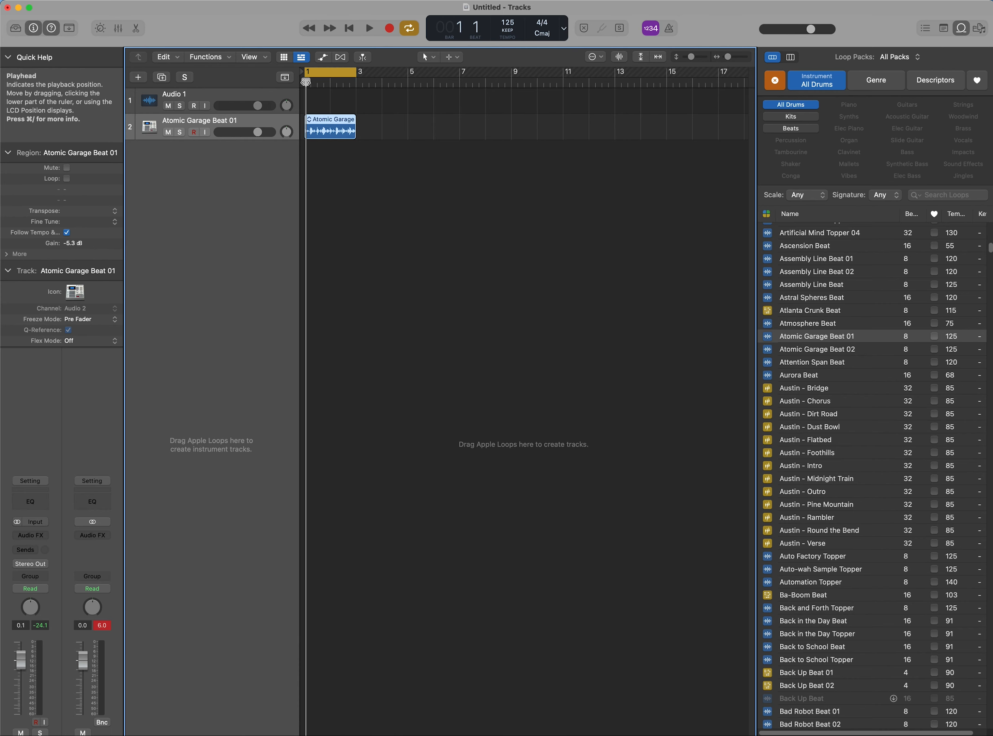
left_click(369, 28)
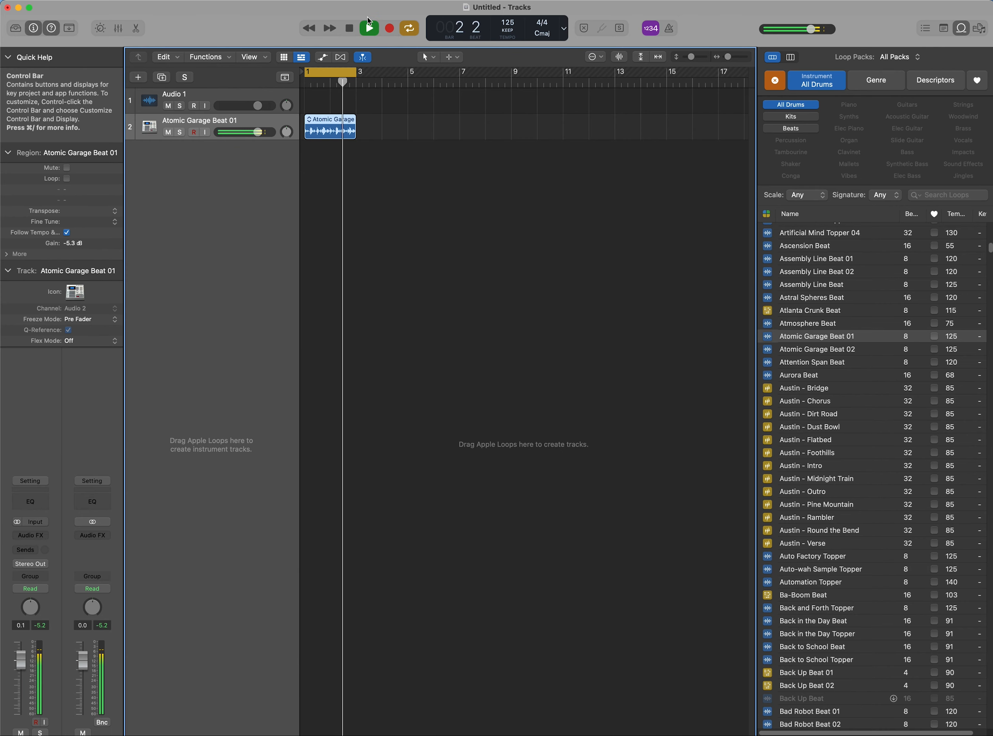
left_click(350, 29)
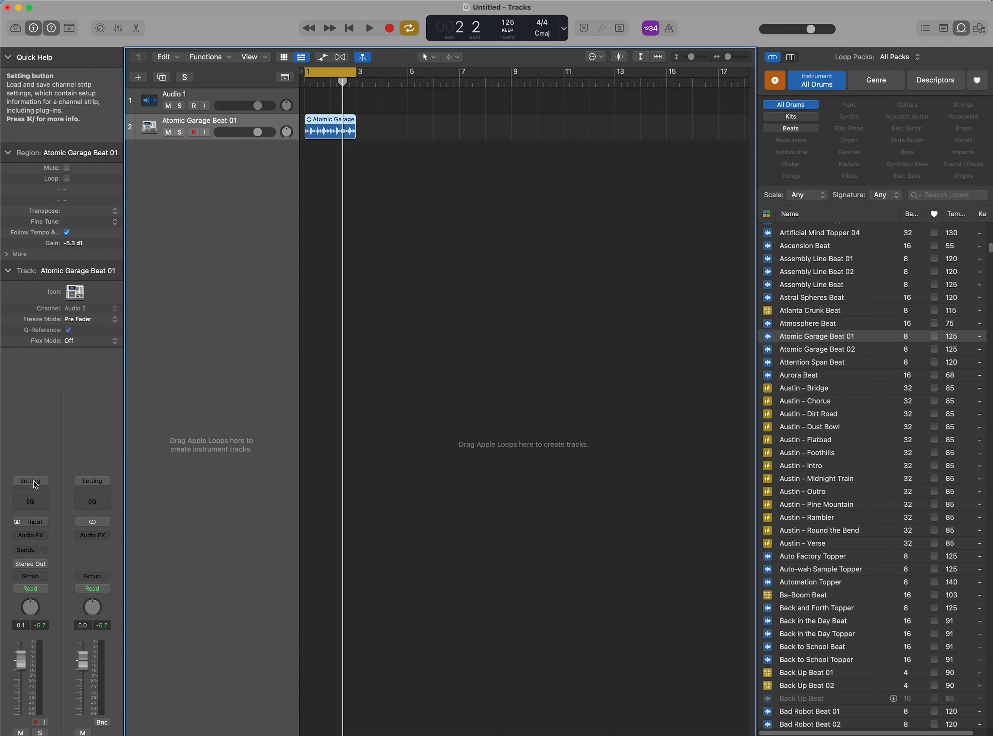
Select the empty Audio 1 track and delete it
left_click(193, 97)
key("super+BackSpace")
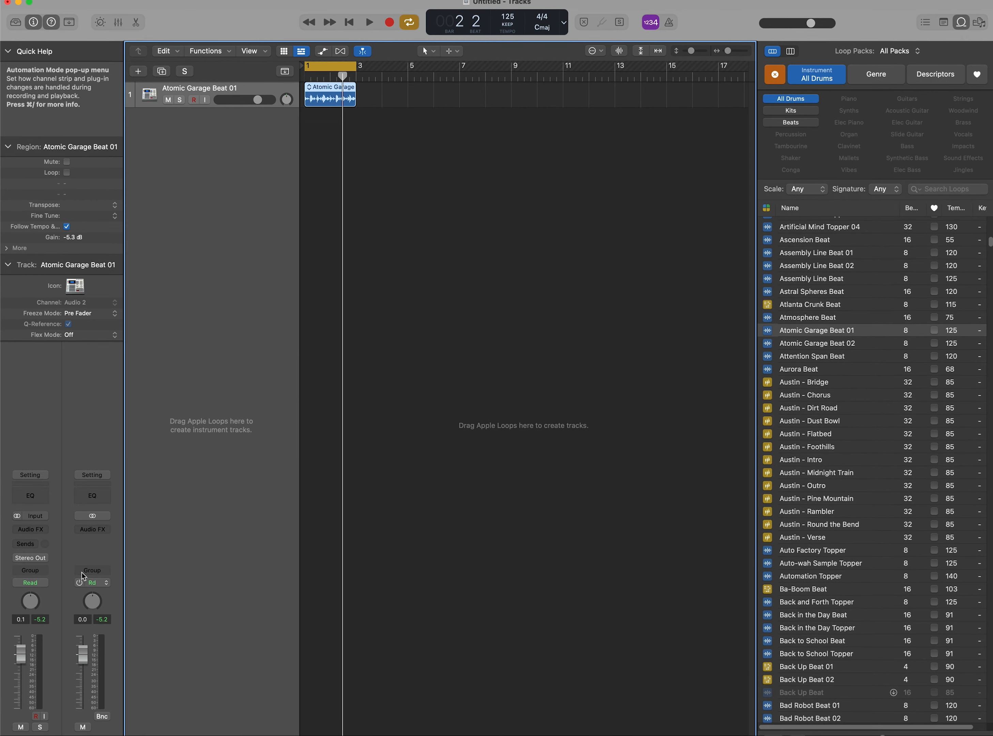
mouse_move(209, 11)
left_mouse_down()
mouse_move(214, 46)
mouse_move(211, 15)
left_mouse_up()
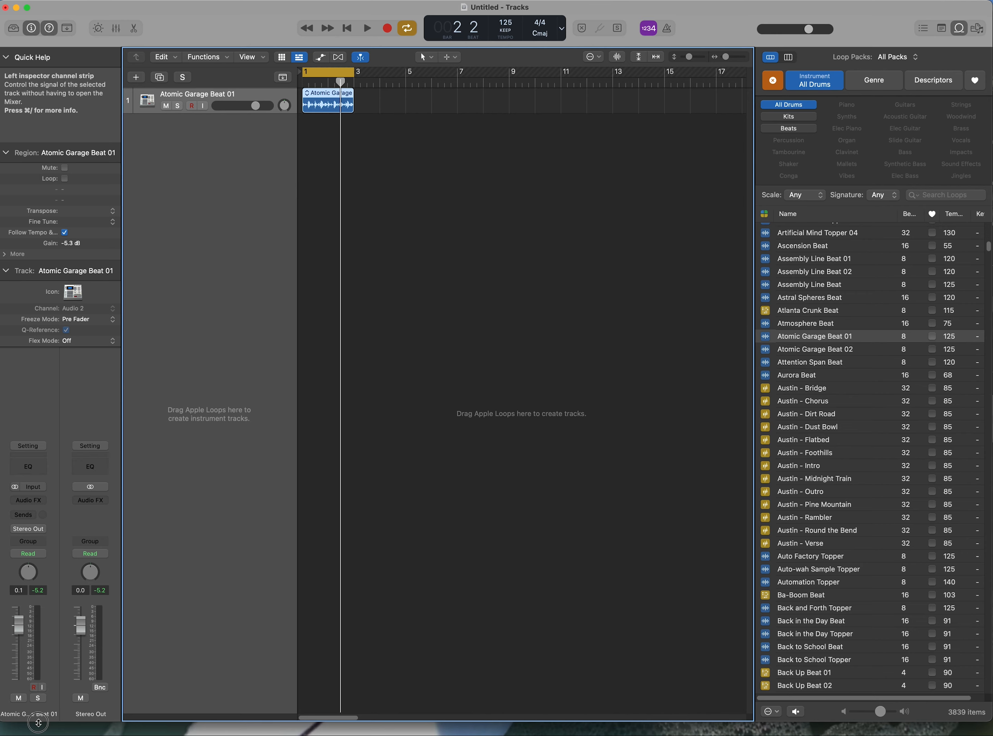
left_click_drag(38, 723, 39, 735)
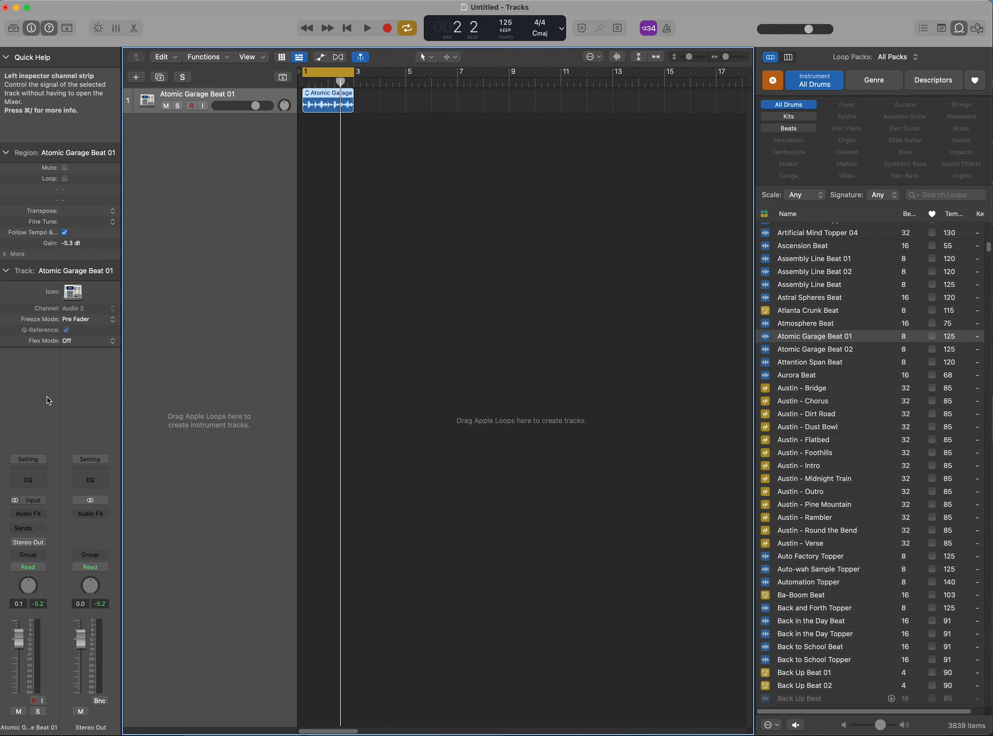
Insert a Channel EQ on the loop track's channel strip and move the EQ window lower on screen
left_click(33, 480)
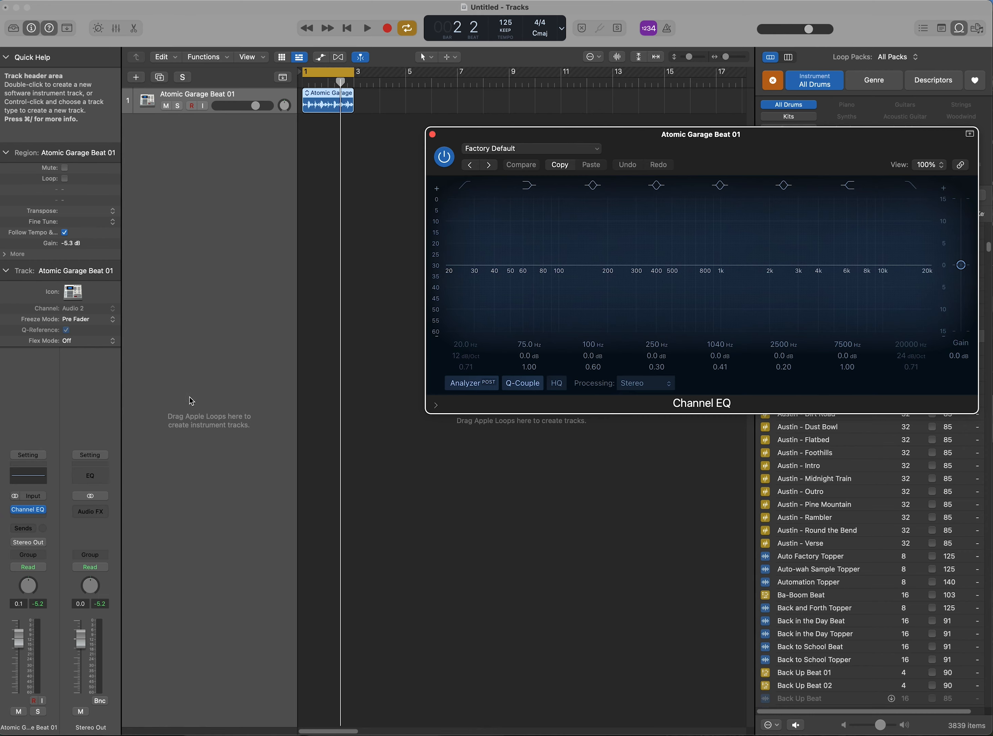
left_click_drag(657, 134, 480, 442)
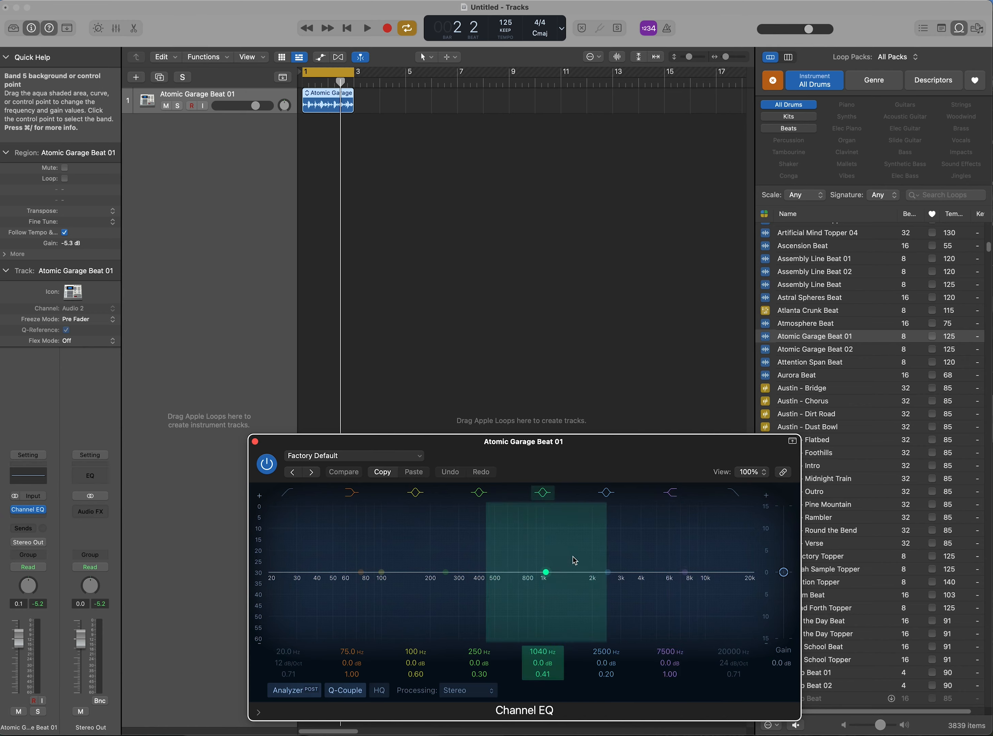
left_click_drag(482, 444, 446, 433)
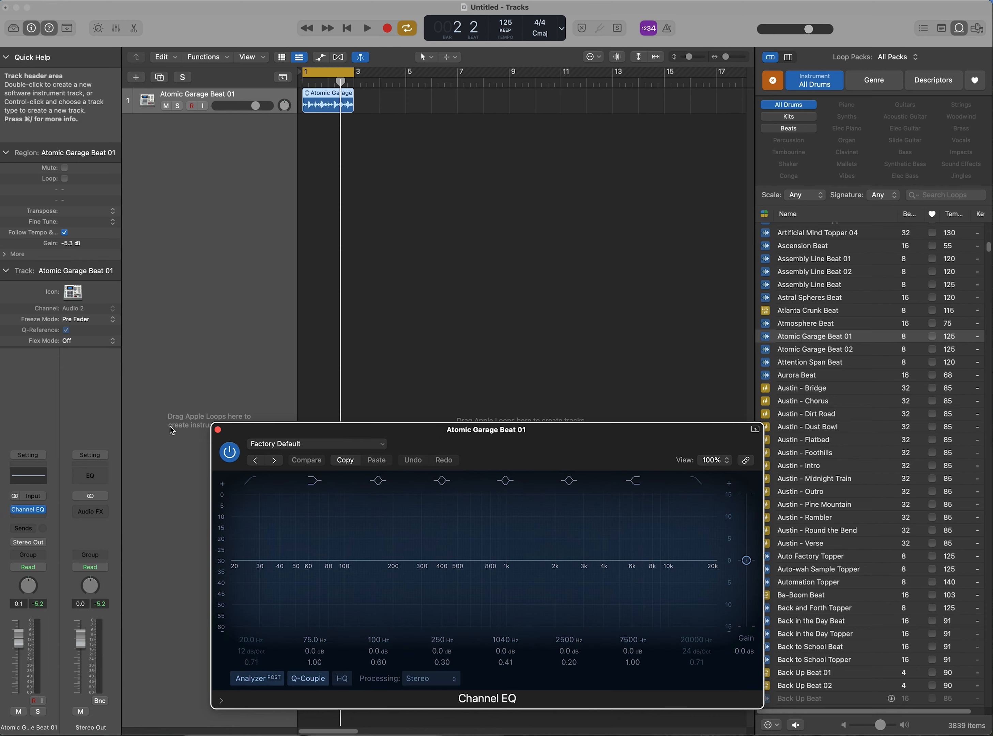
left_click(43, 513)
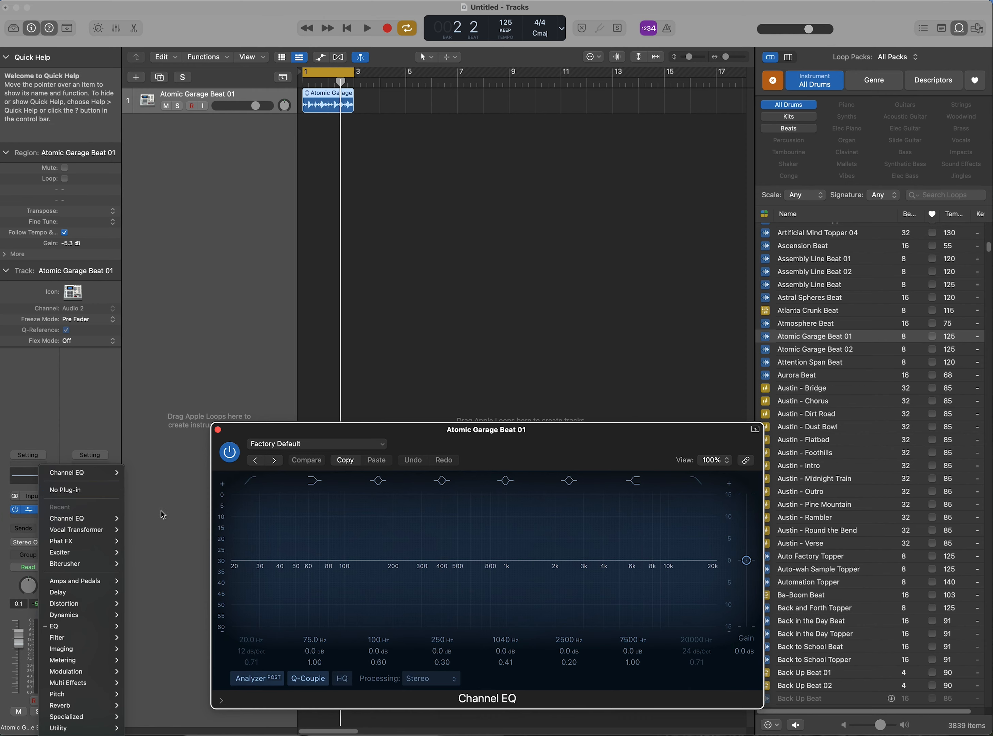
mouse_move(103, 525)
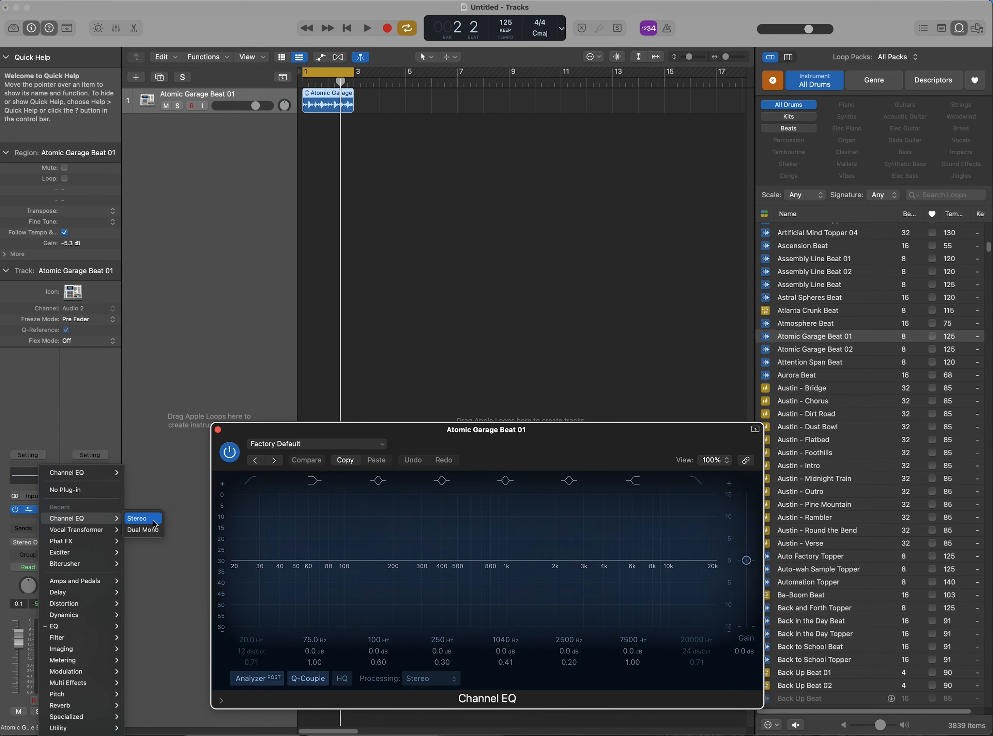
left_click(584, 452)
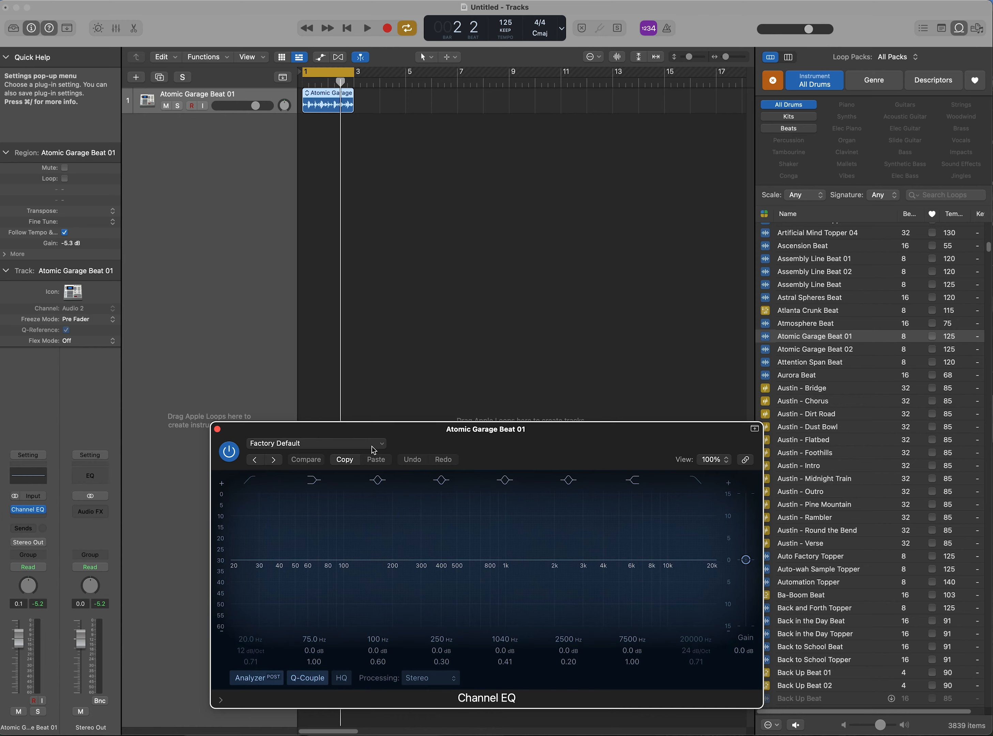
Start playback and load the Brighten Hi Hat preset from the 01 Drums Channel EQ settings
left_click(372, 29)
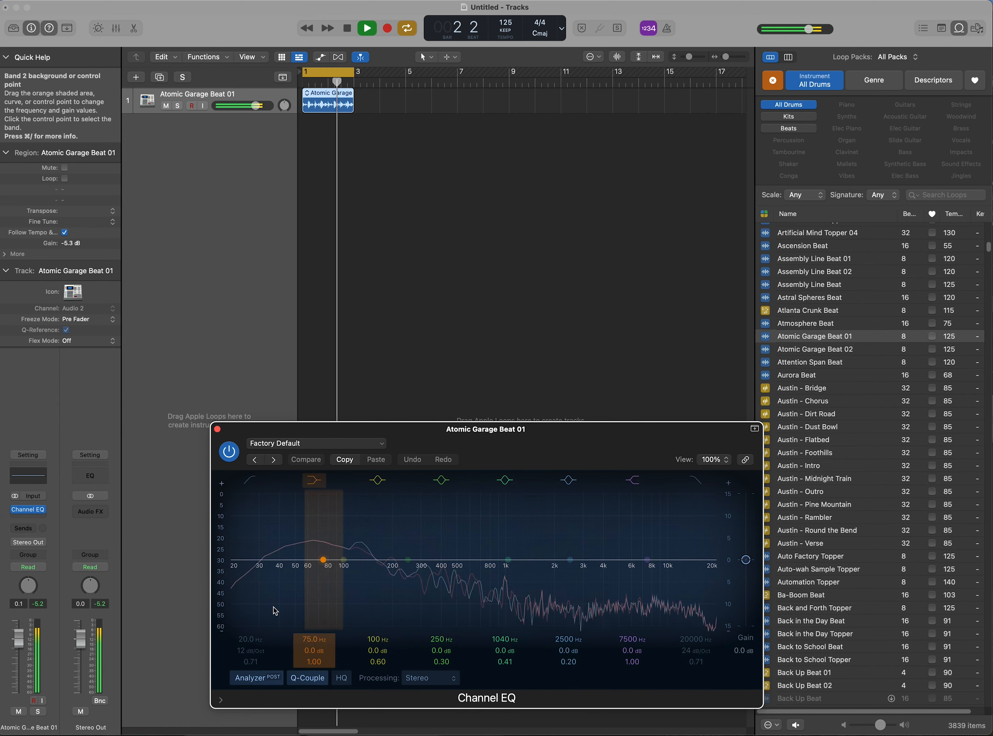
key("XF86AudioLowerVolume")
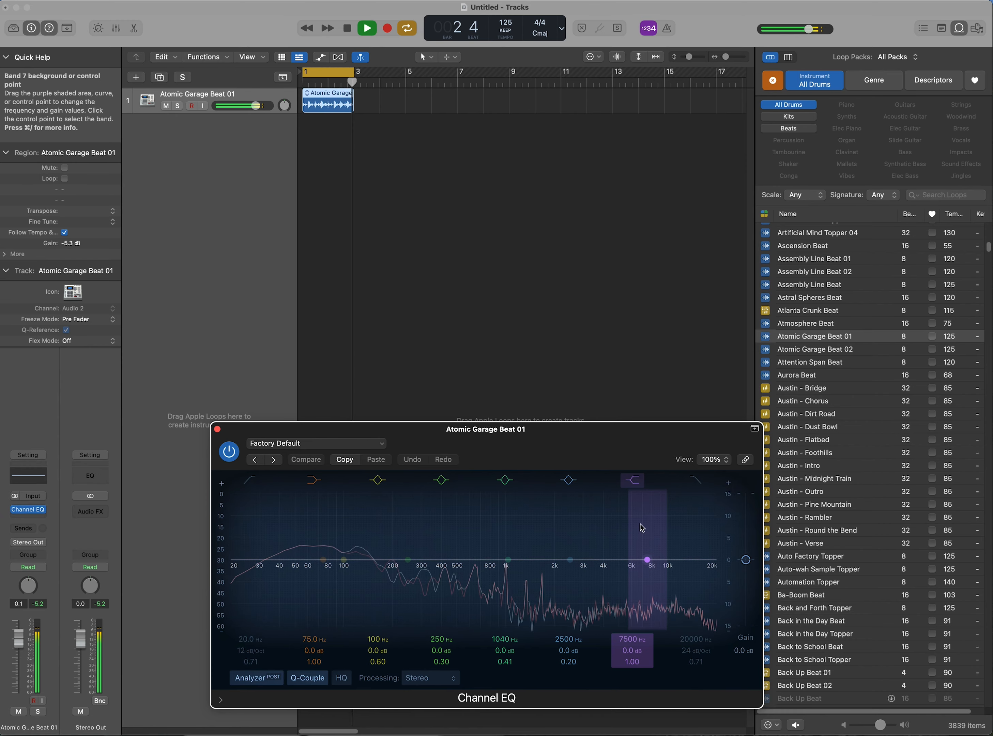
left_click(383, 443)
mouse_move(440, 669)
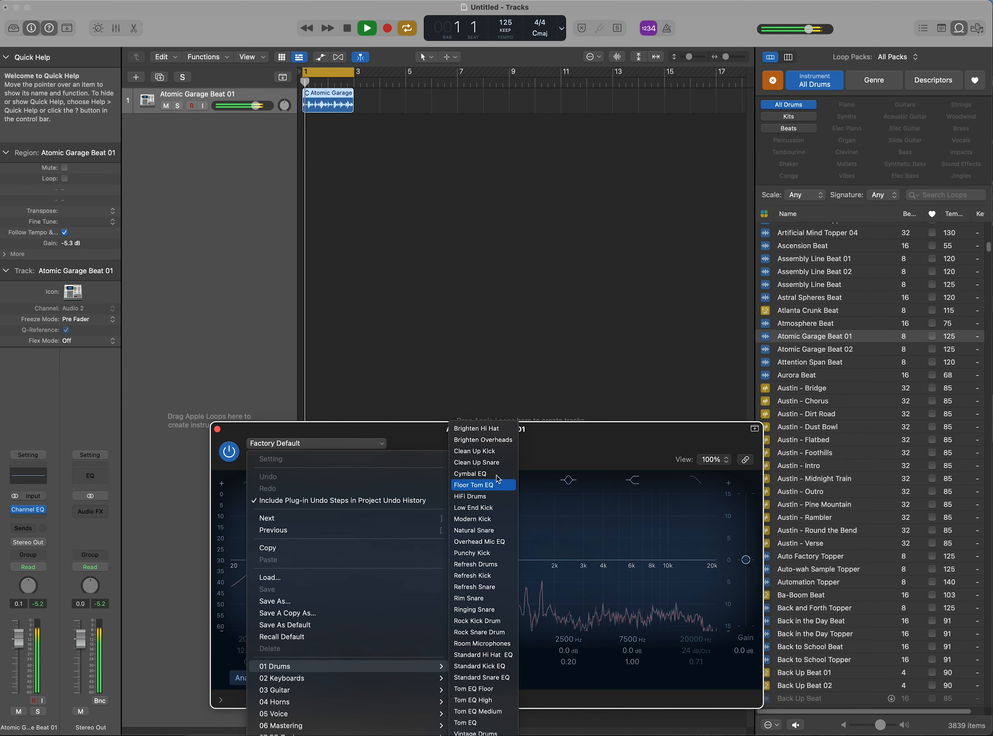
left_click(506, 428)
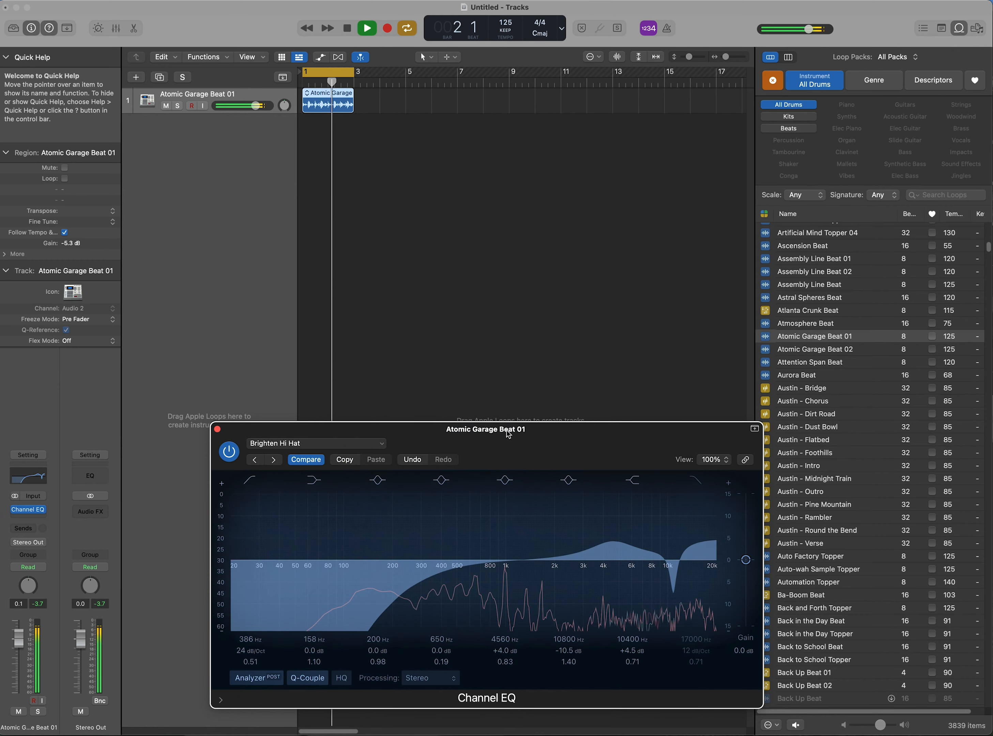
Step forward through the EQ presets to Brighten Overheads and then Clean Up Kick
key("XF86AudioLowerVolume")
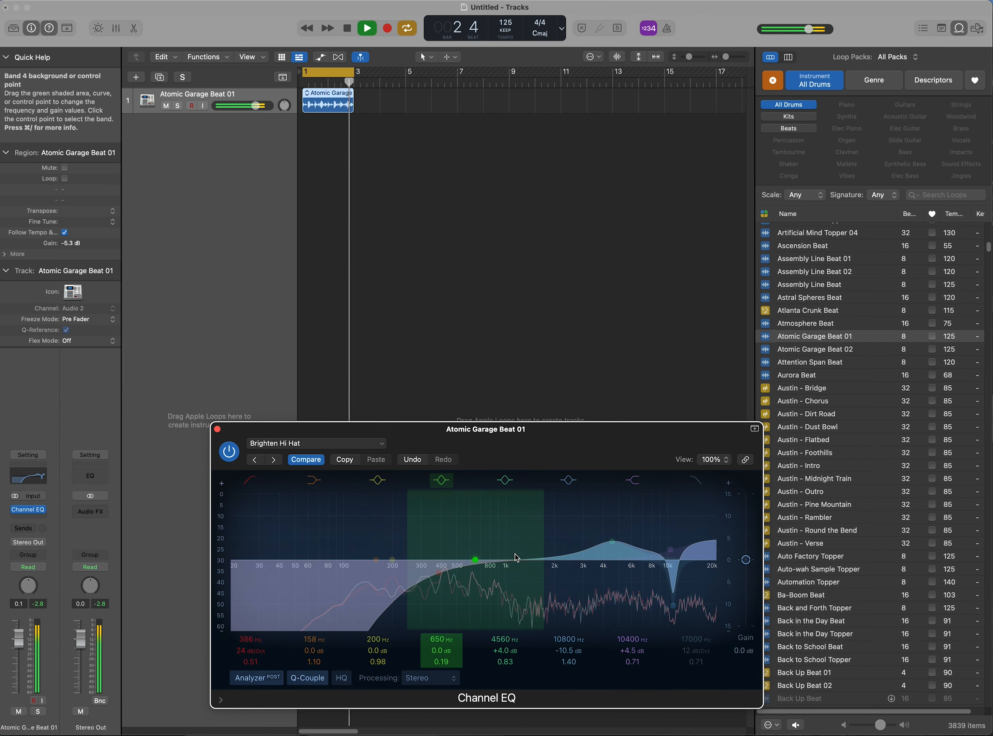
key("]")
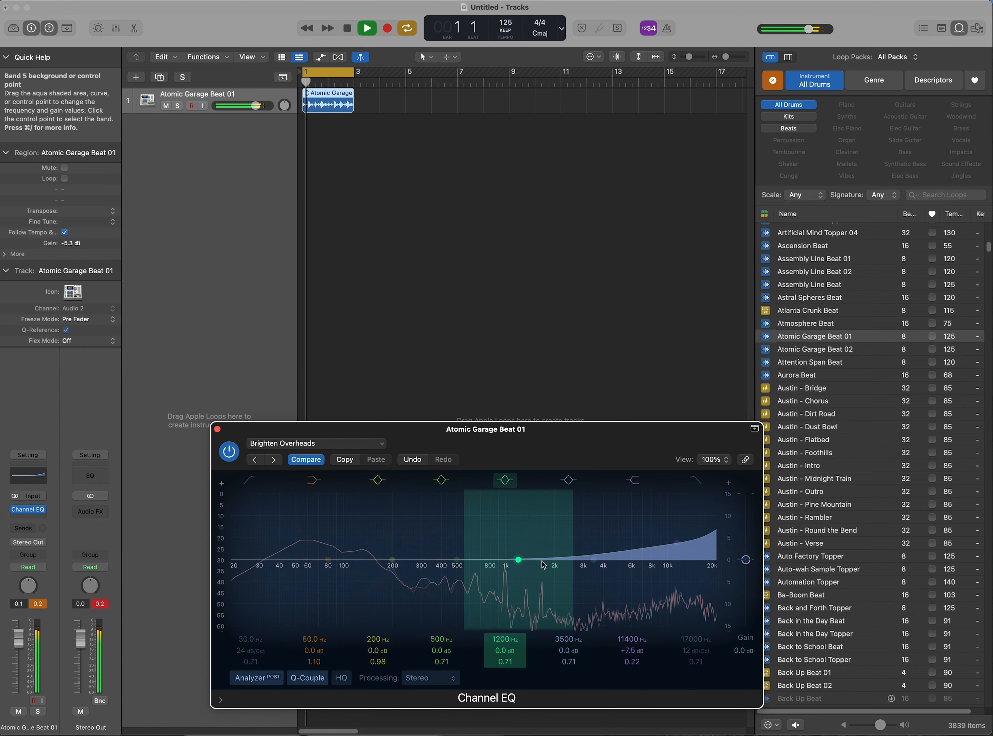
key("bracketright")
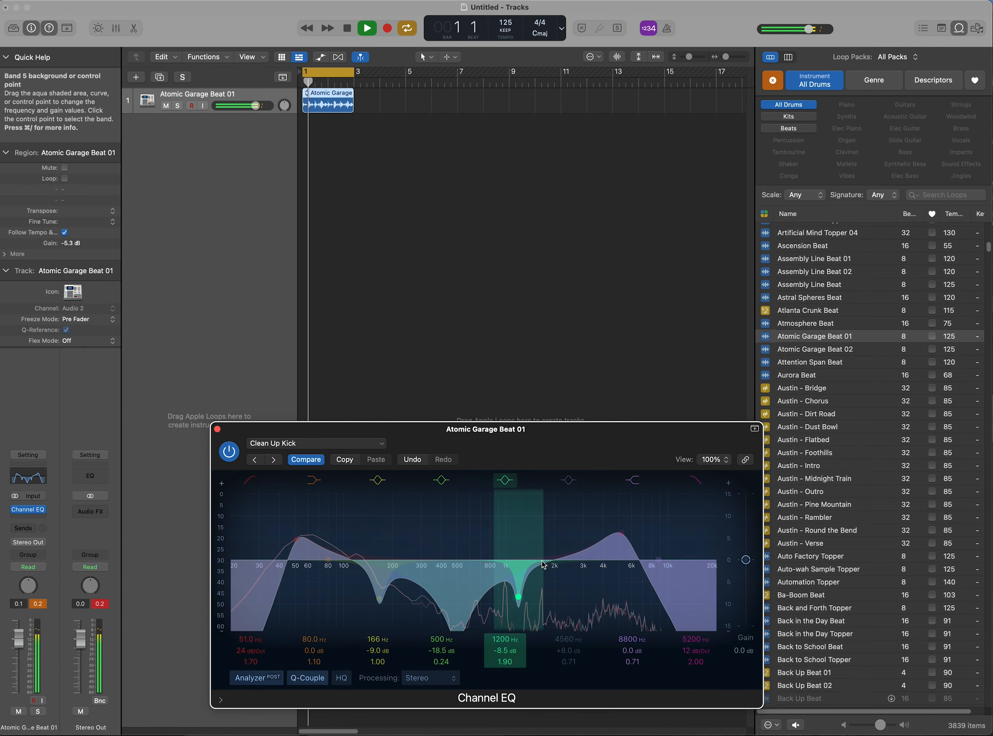
Toggle Compare repeatedly to hear the Clean Up Kick preset against the unprocessed sound
key("XF86AudioRaiseVolume")
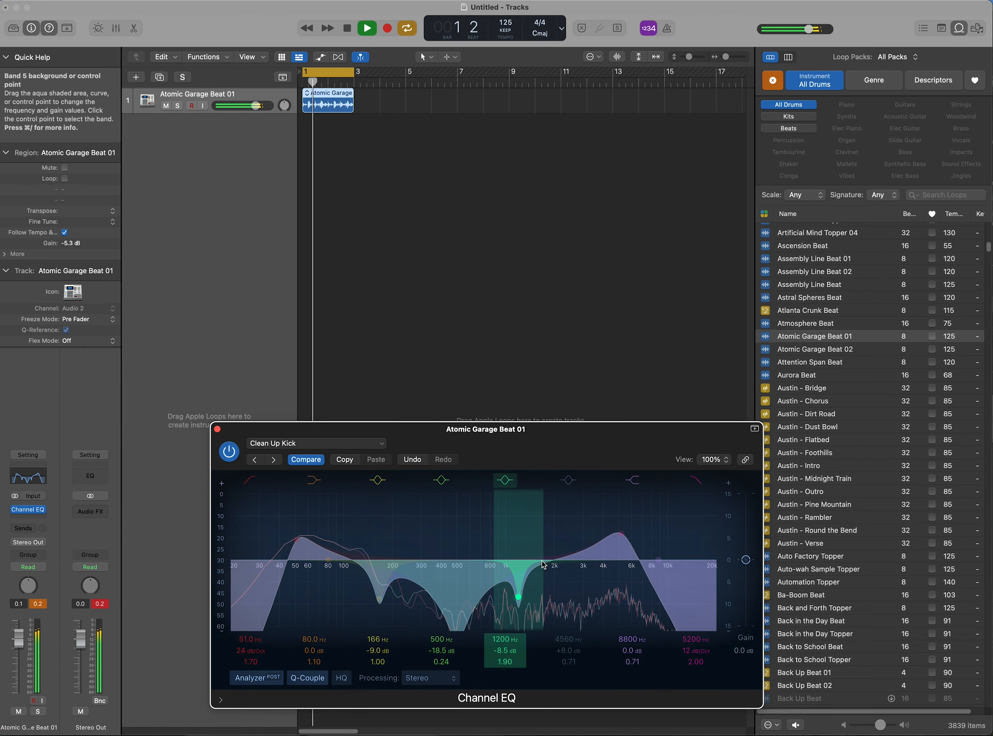
key("XF86AudioRaiseVolume")
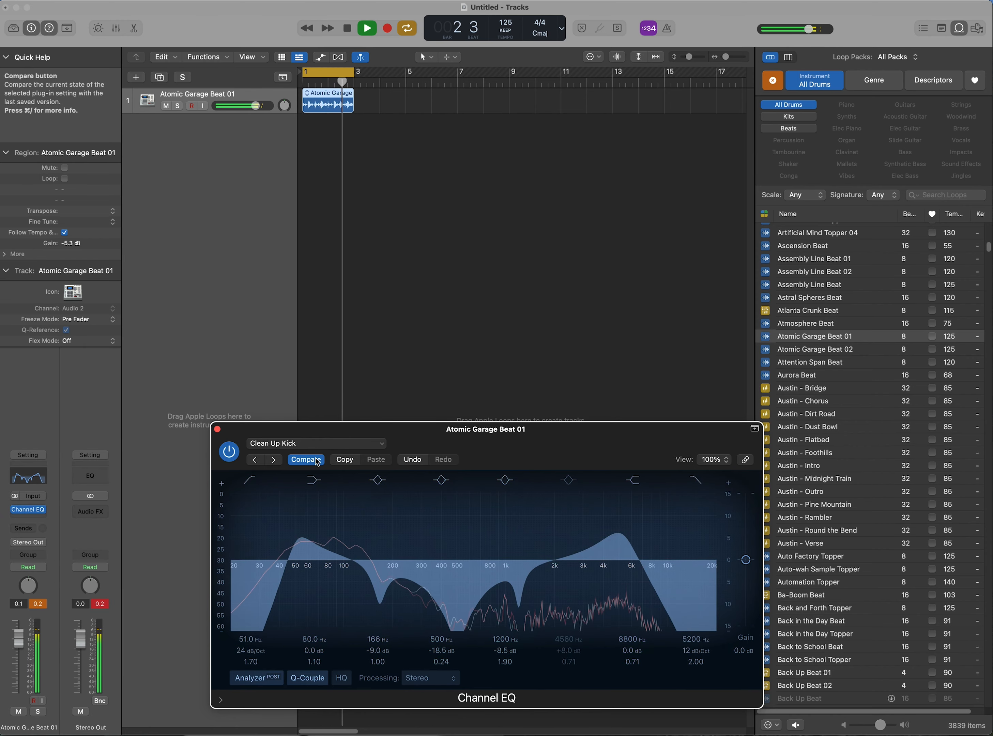
key("XF86AudioRaiseVolume")
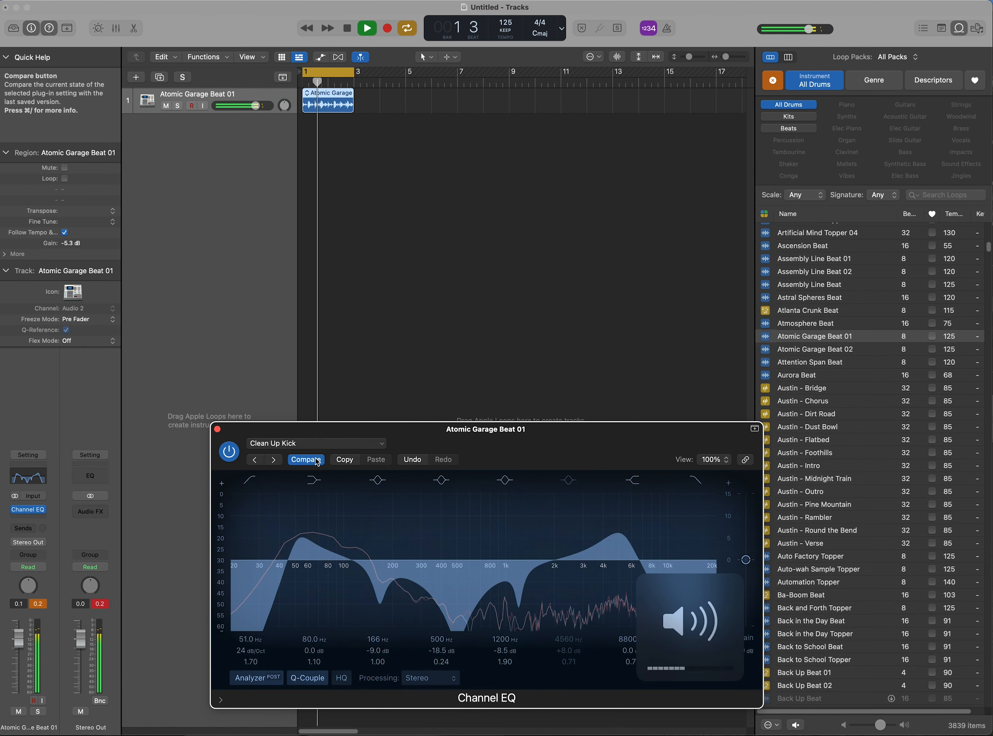
left_click(314, 463)
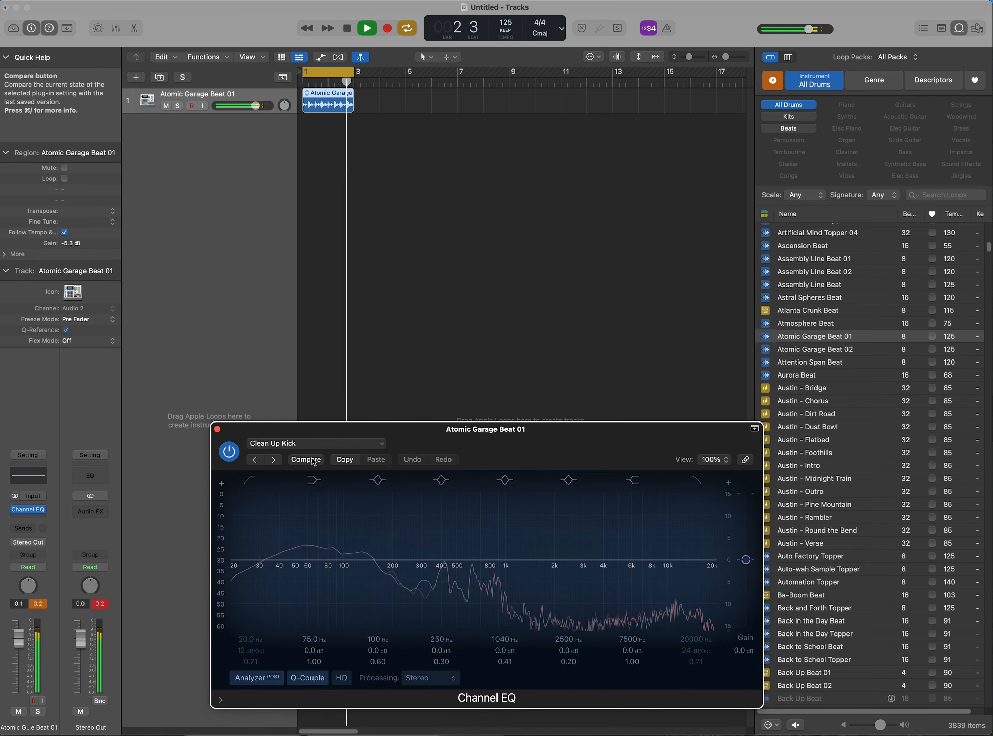
left_click(314, 463)
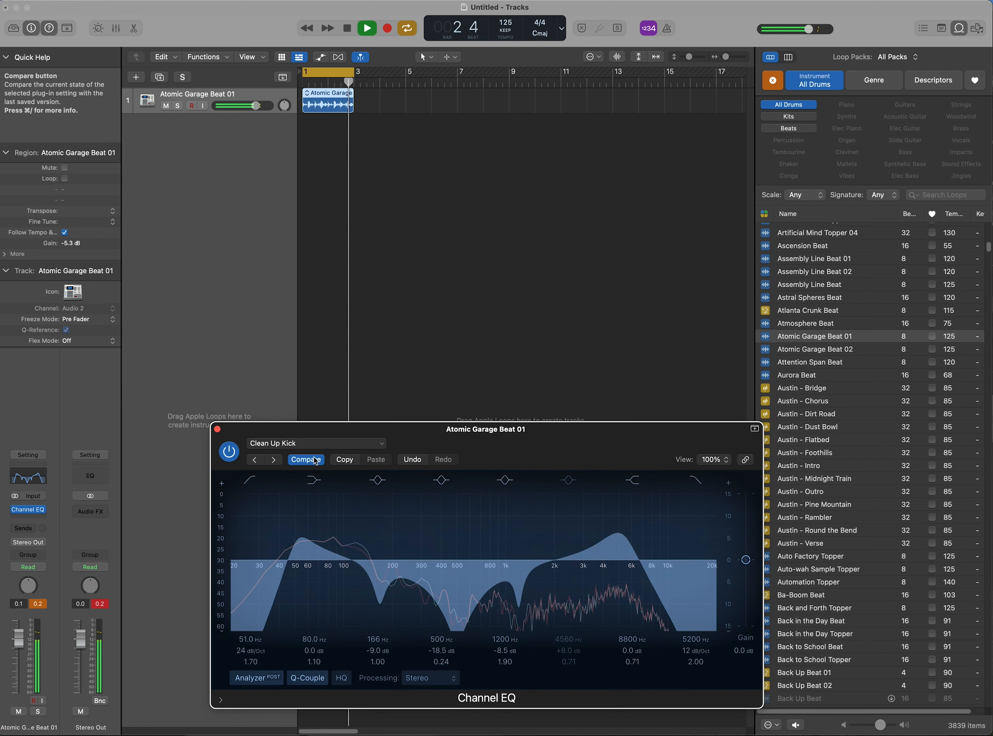
left_click(314, 460)
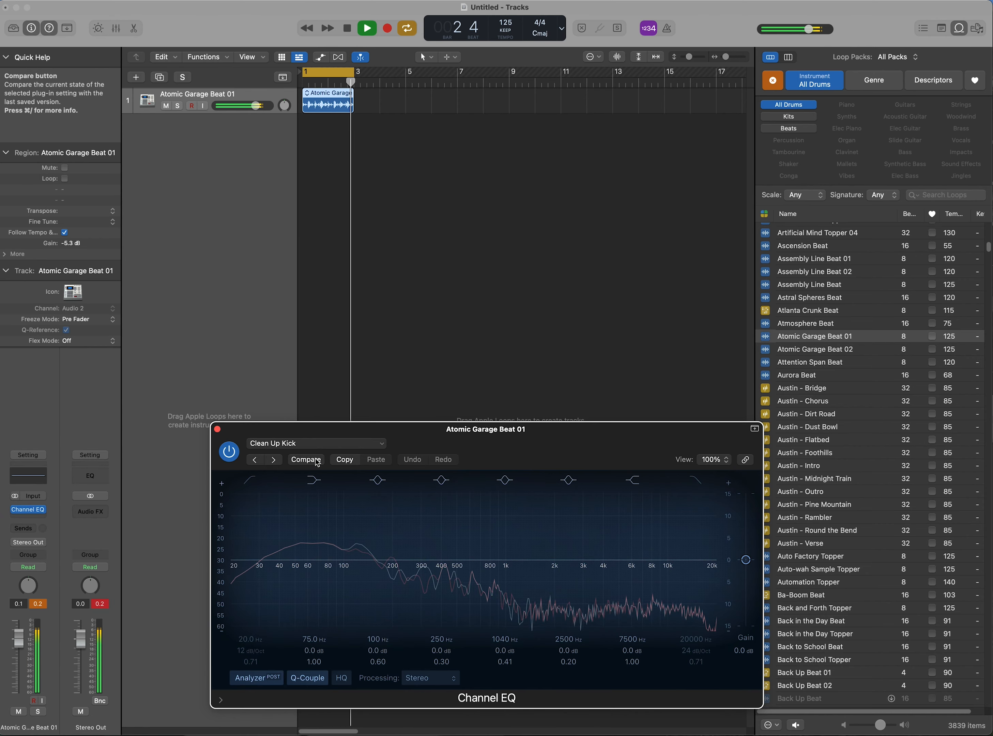
left_click(314, 460)
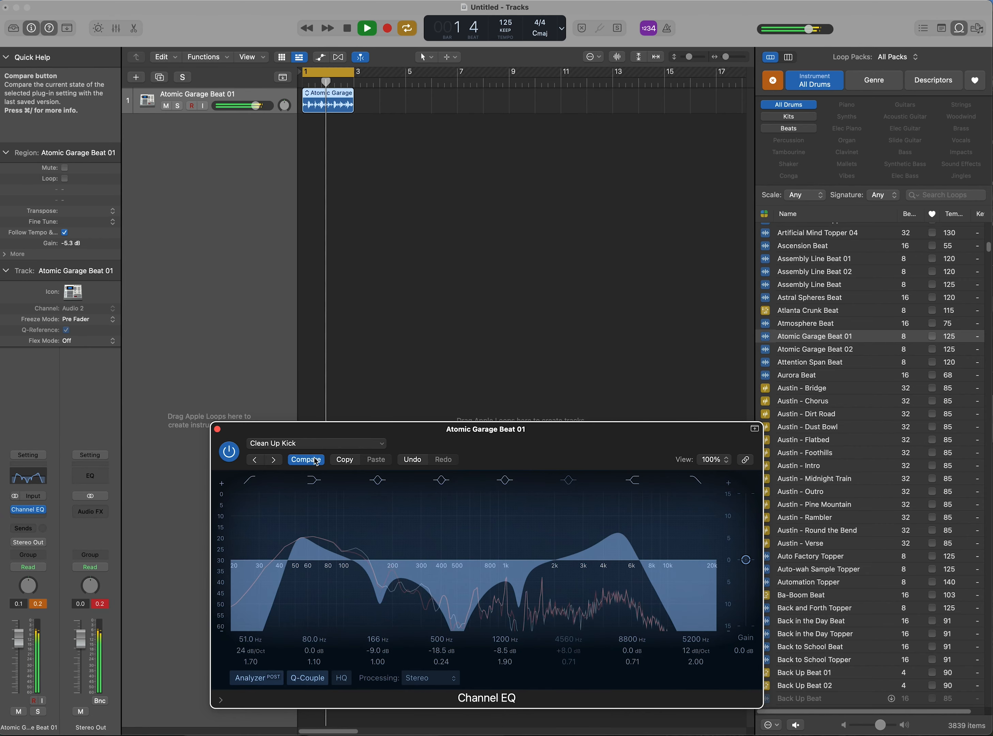
Step through the drum EQ presets Clean Up Snare, Cymbal EQ, Floor Tom EQ and HiFi Drums, return to Floor Tom EQ, and stop playback
key("]")
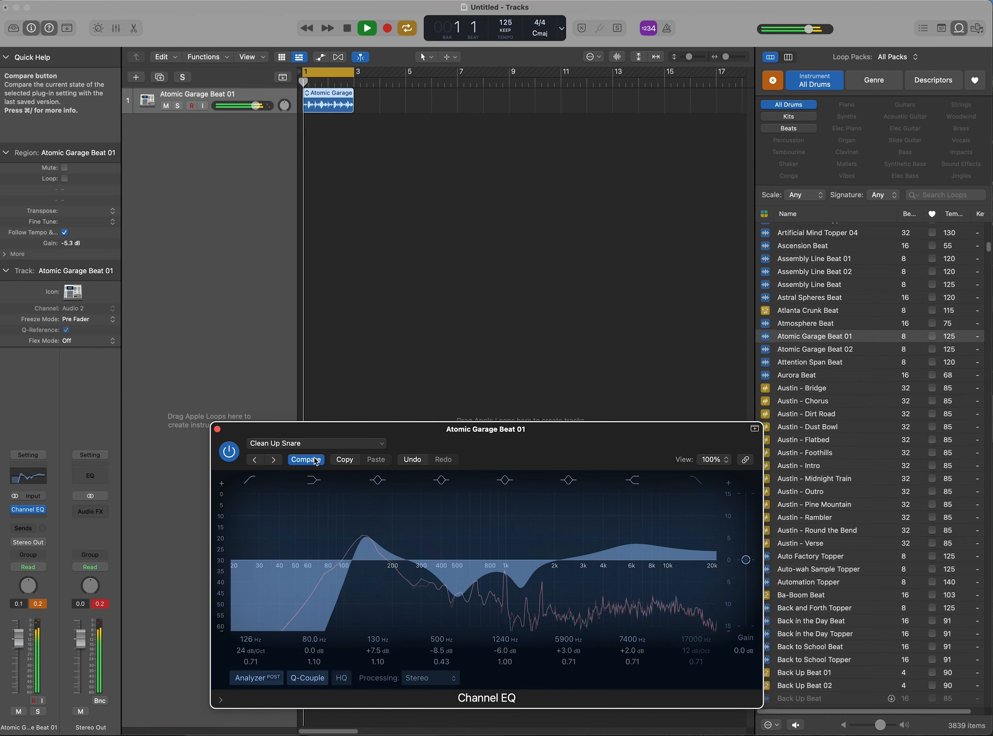
key("]")
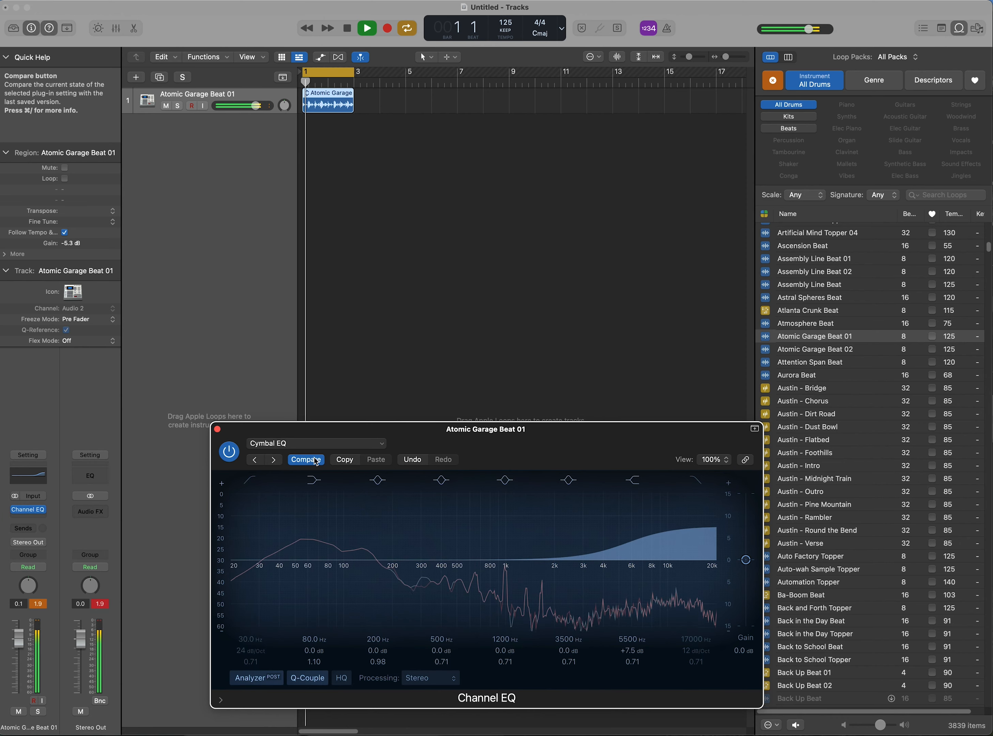
key("]")
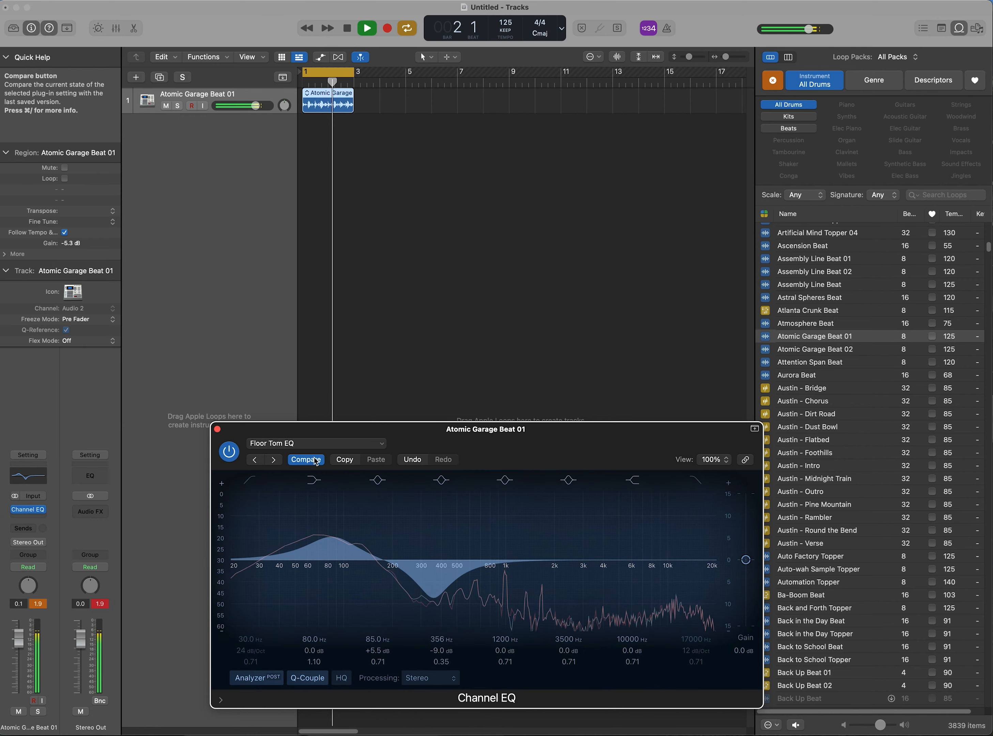
key("]")
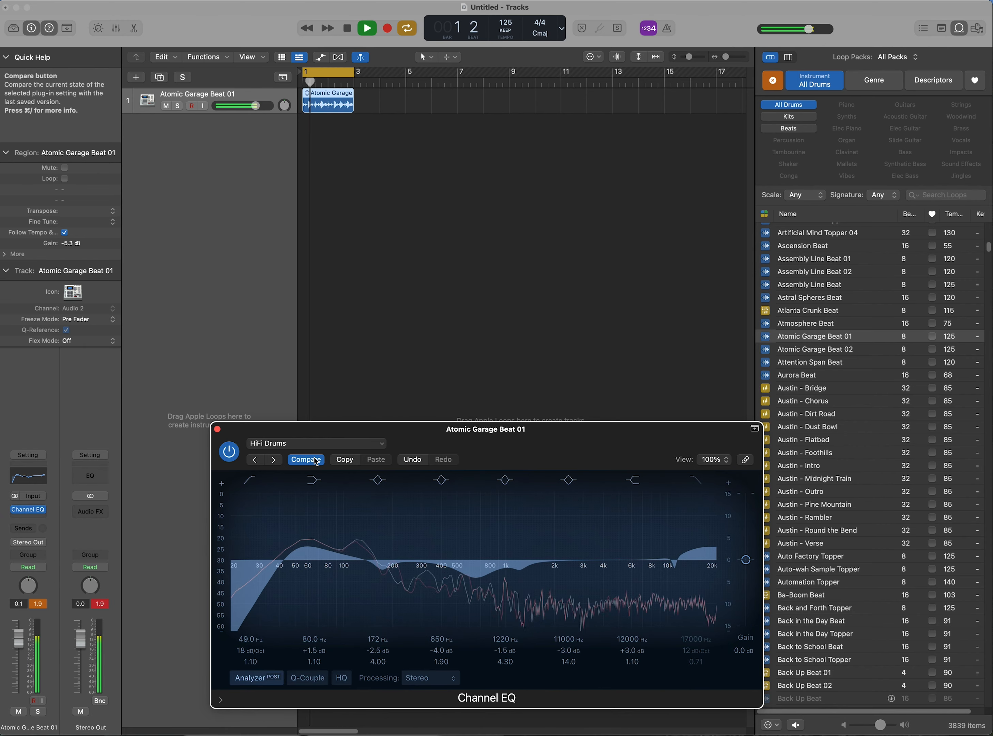
key("[")
key("space")
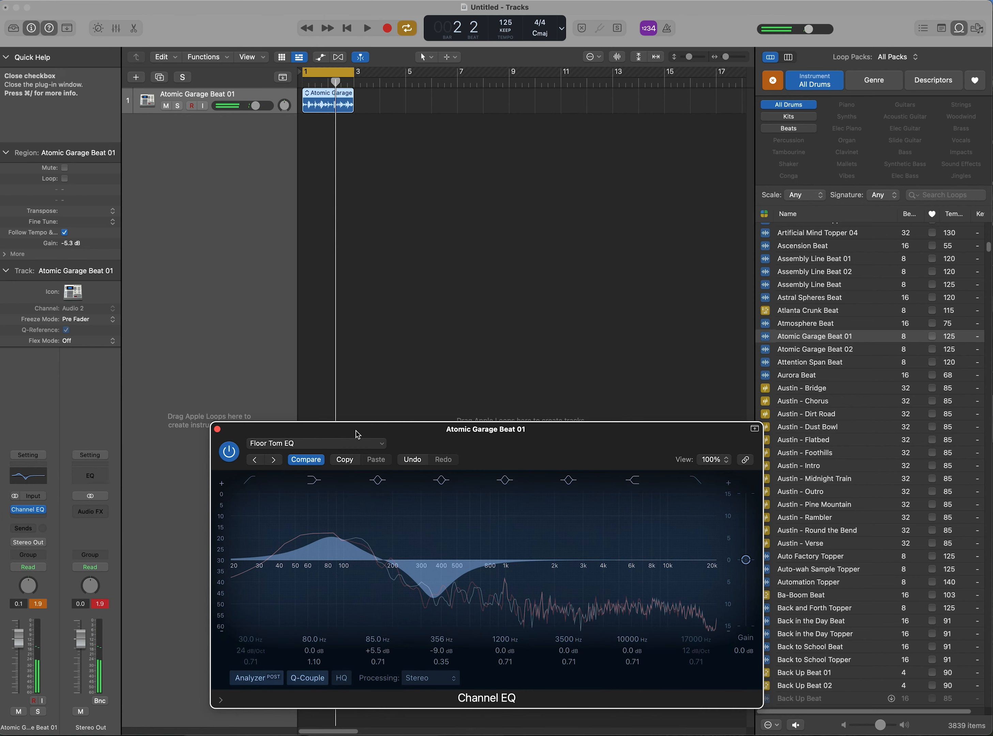
Filter the loop library to Synths and add the A-Game Gated Synth 02 loop as a new track
left_click(384, 445)
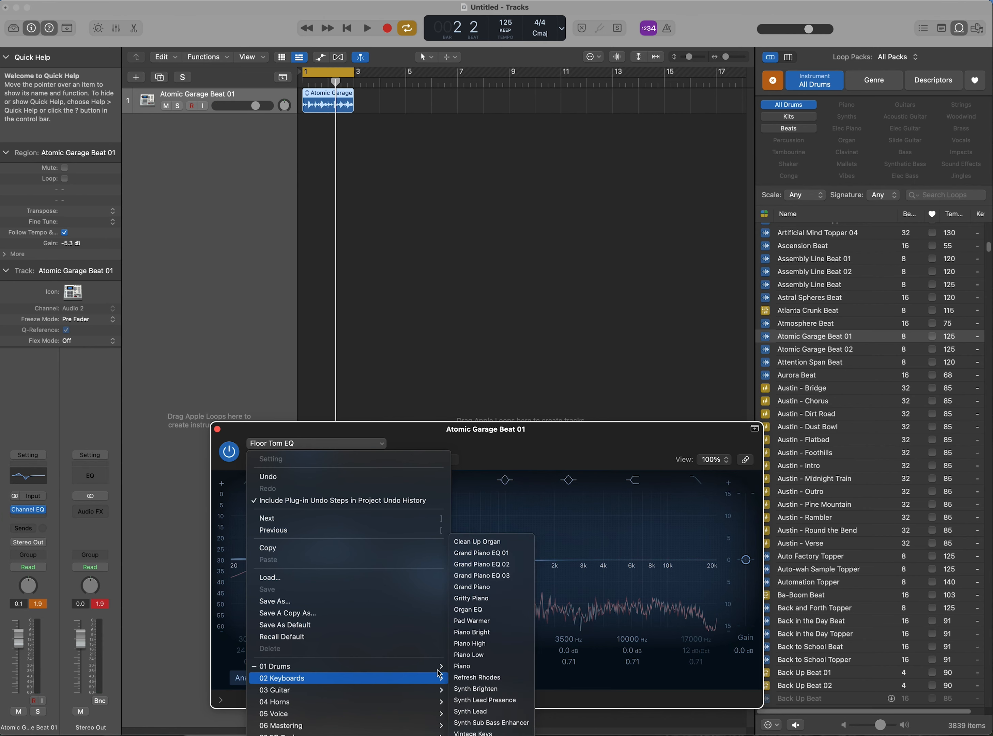
mouse_move(438, 669)
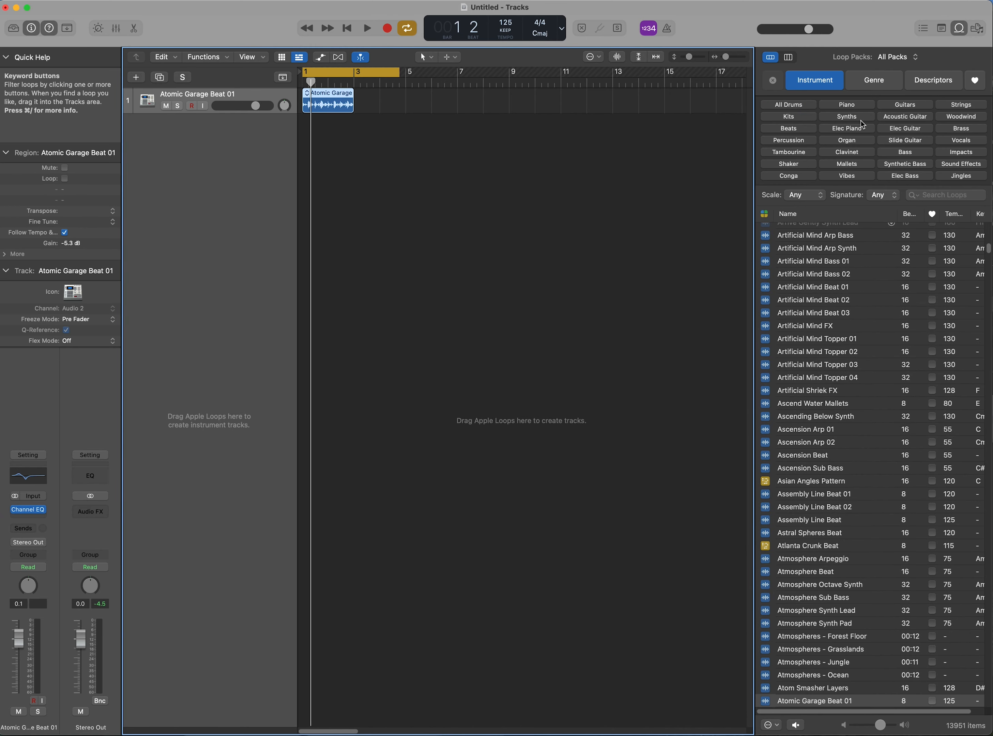
left_click(861, 119)
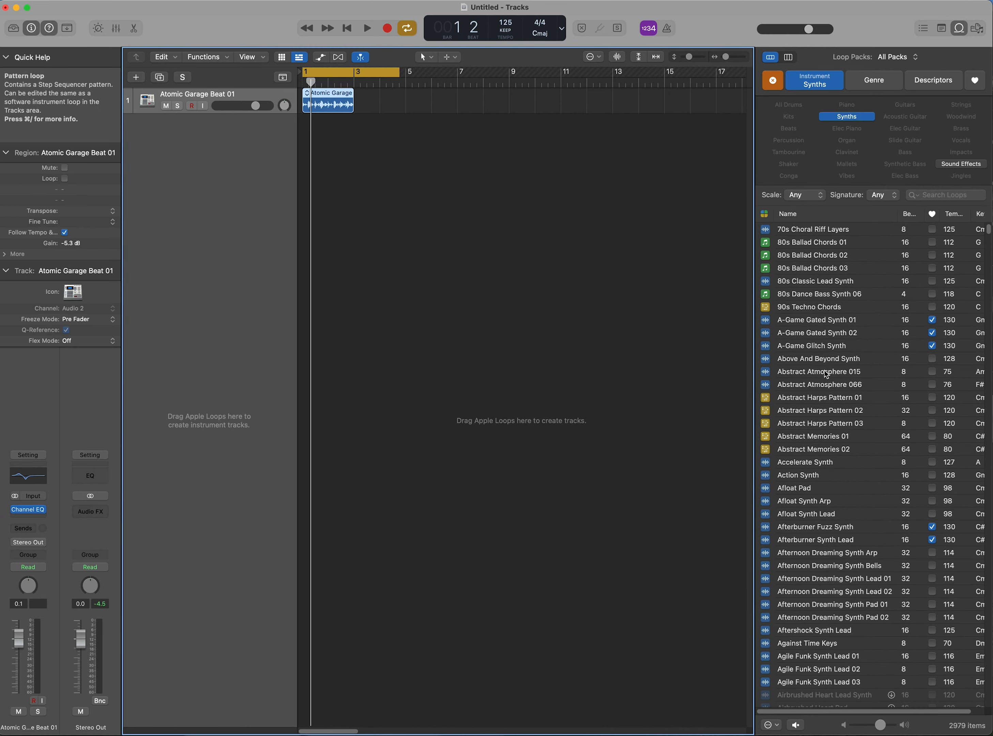
left_click(764, 334)
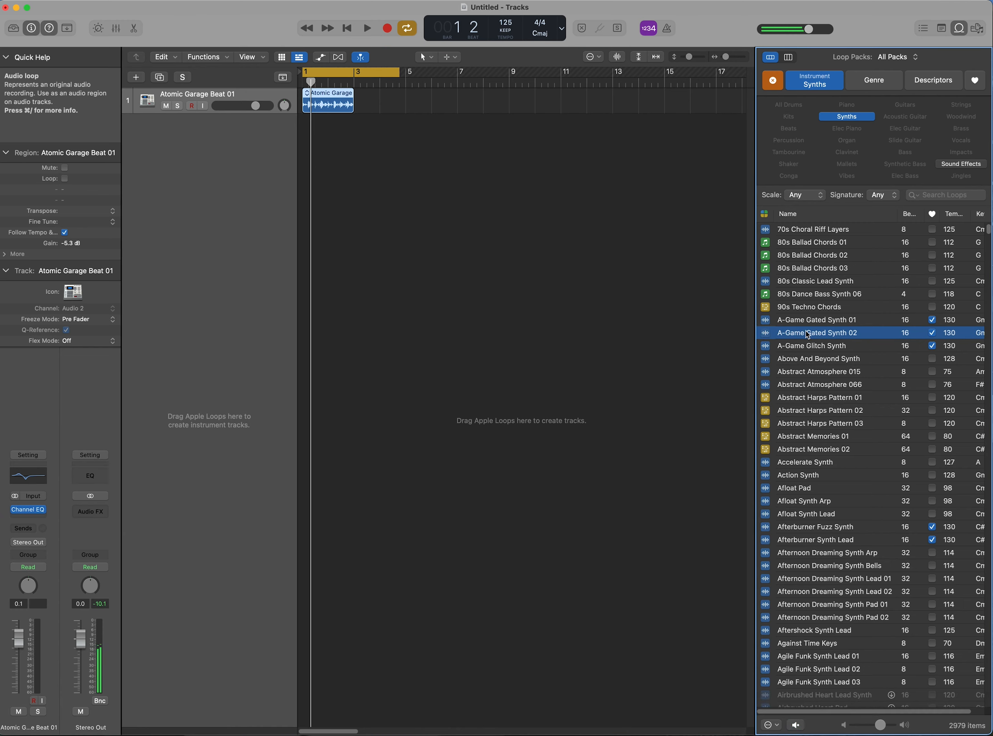
left_click_drag(765, 335, 307, 254)
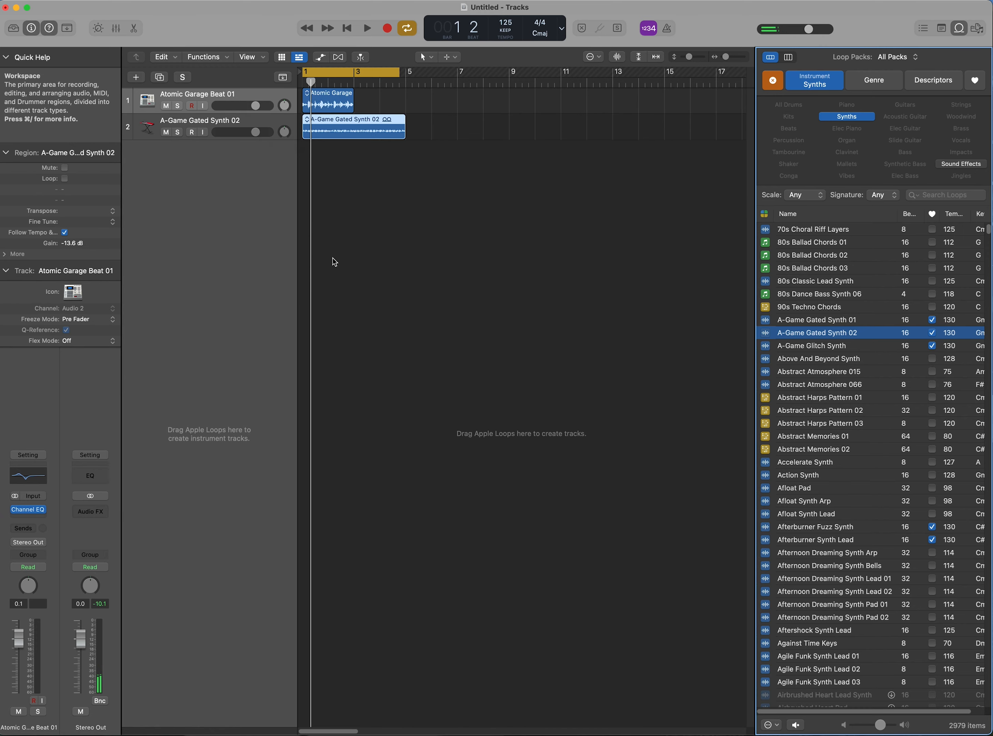
Insert a Channel EQ on the synth track's channel strip and move the EQ window lower on screen
left_click(228, 121)
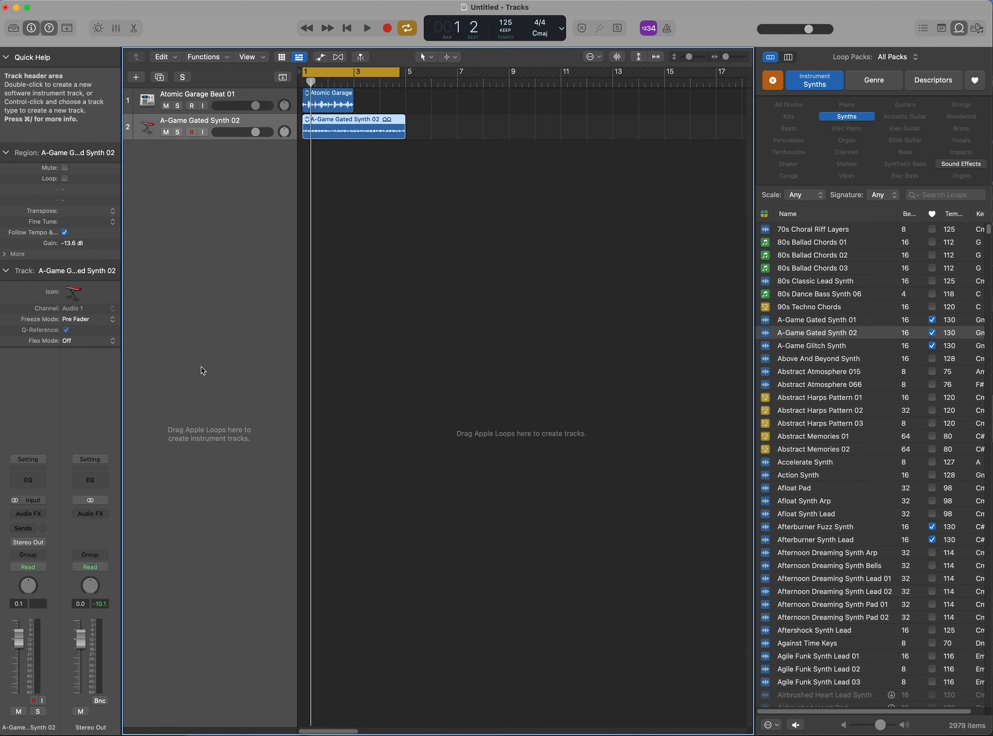
left_click(40, 483)
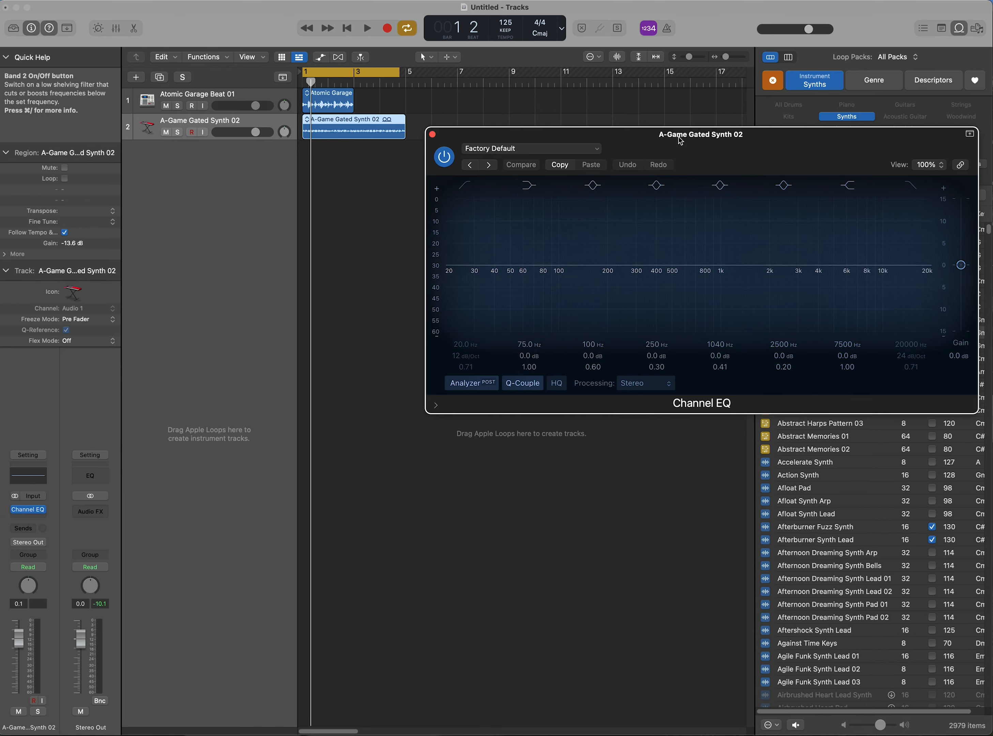
left_click_drag(678, 146, 519, 435)
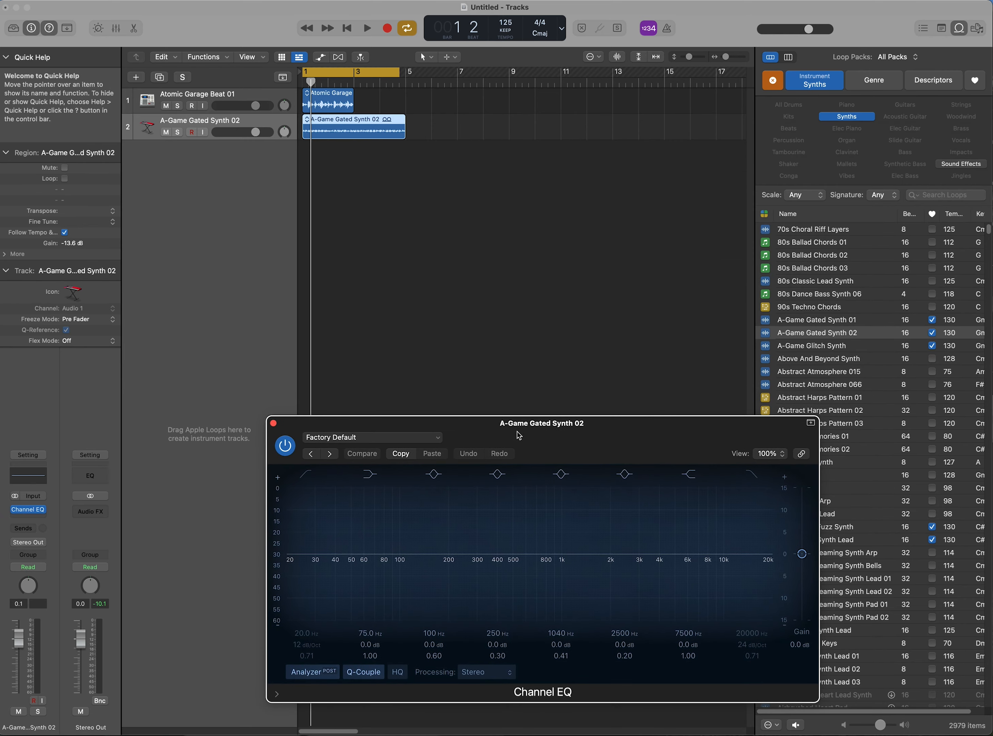
Load the Synth Brighten preset from the 02 Keyboards Channel EQ settings
left_click(433, 437)
mouse_move(481, 720)
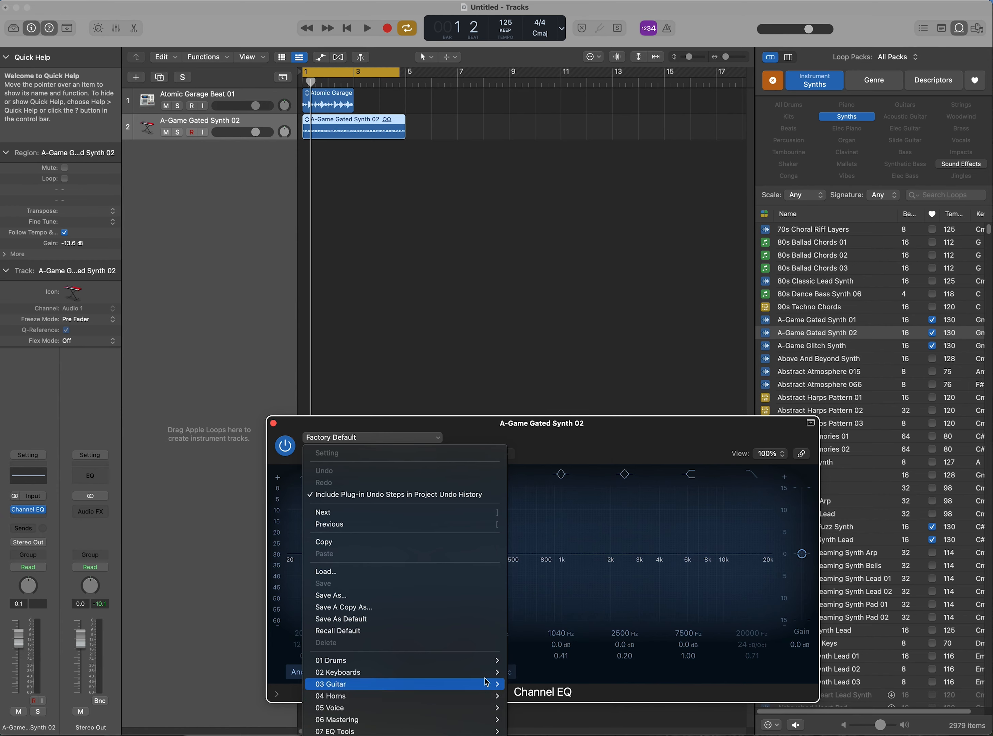
mouse_move(494, 673)
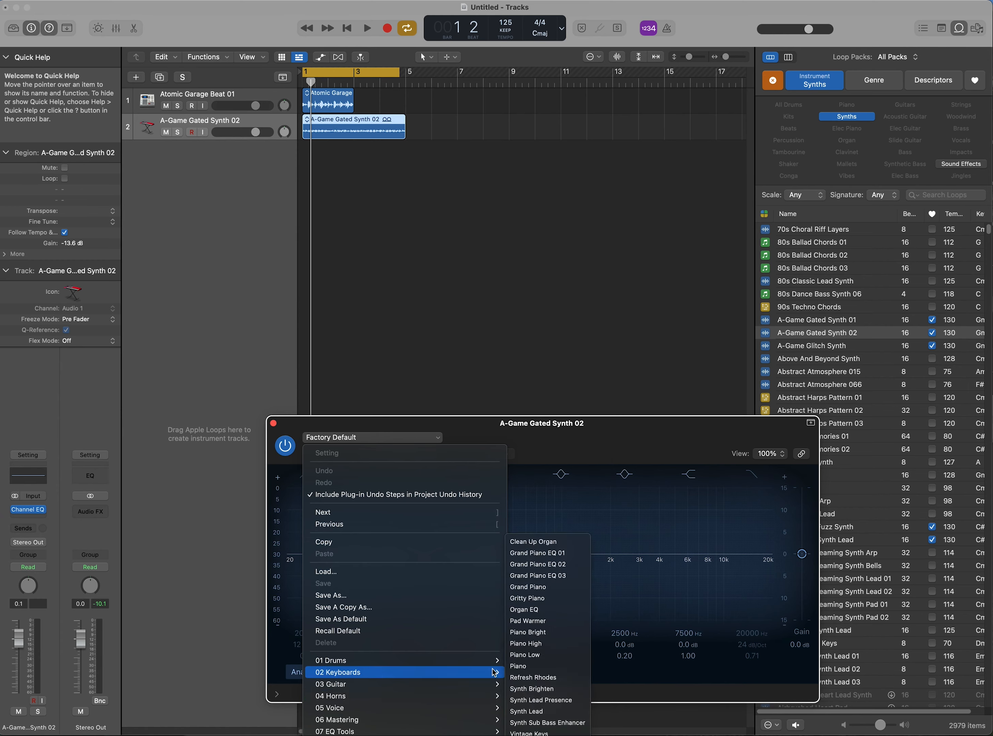
left_click(542, 689)
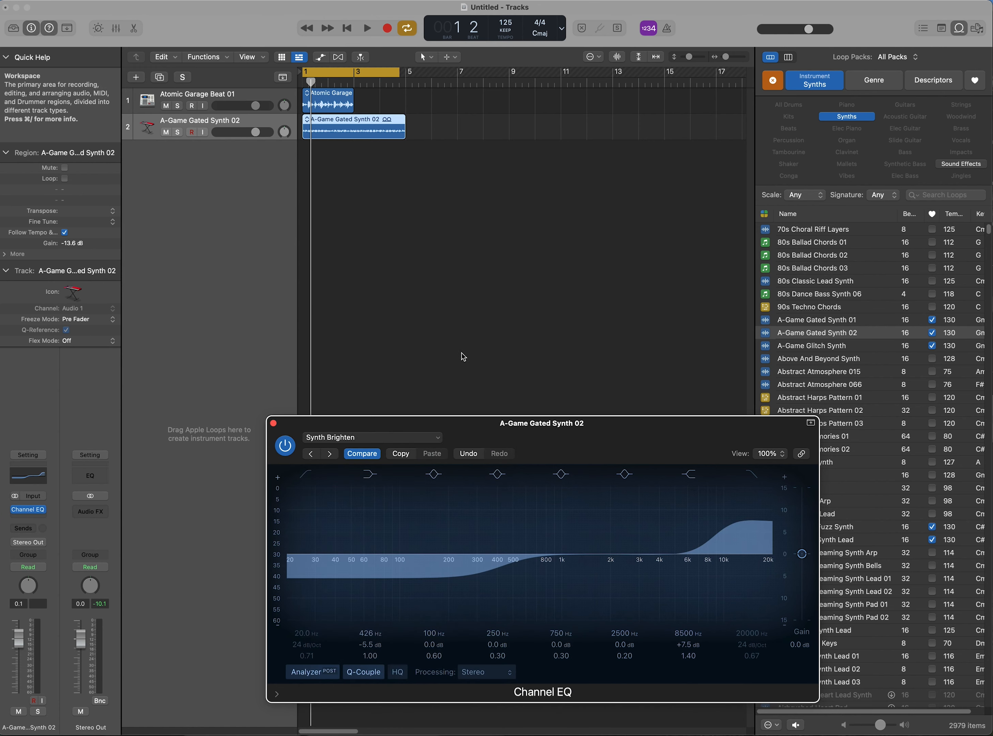
Start playback with the synth track soloed, toggling Compare to hear Synth Brighten against the unprocessed sound
left_click(373, 454)
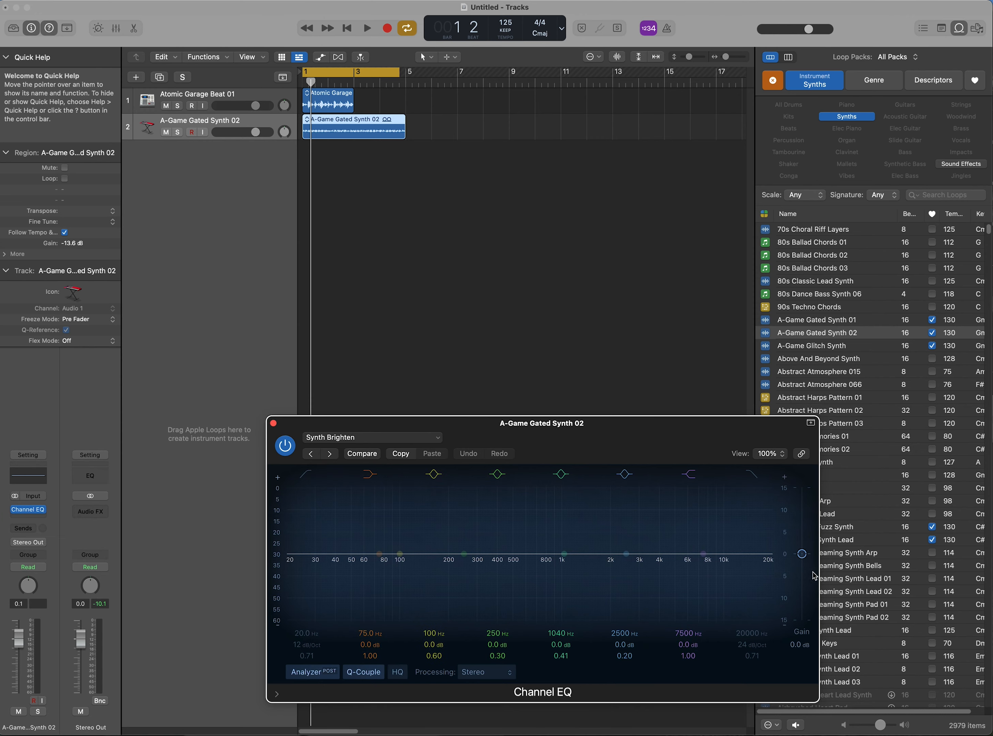
left_click(367, 28)
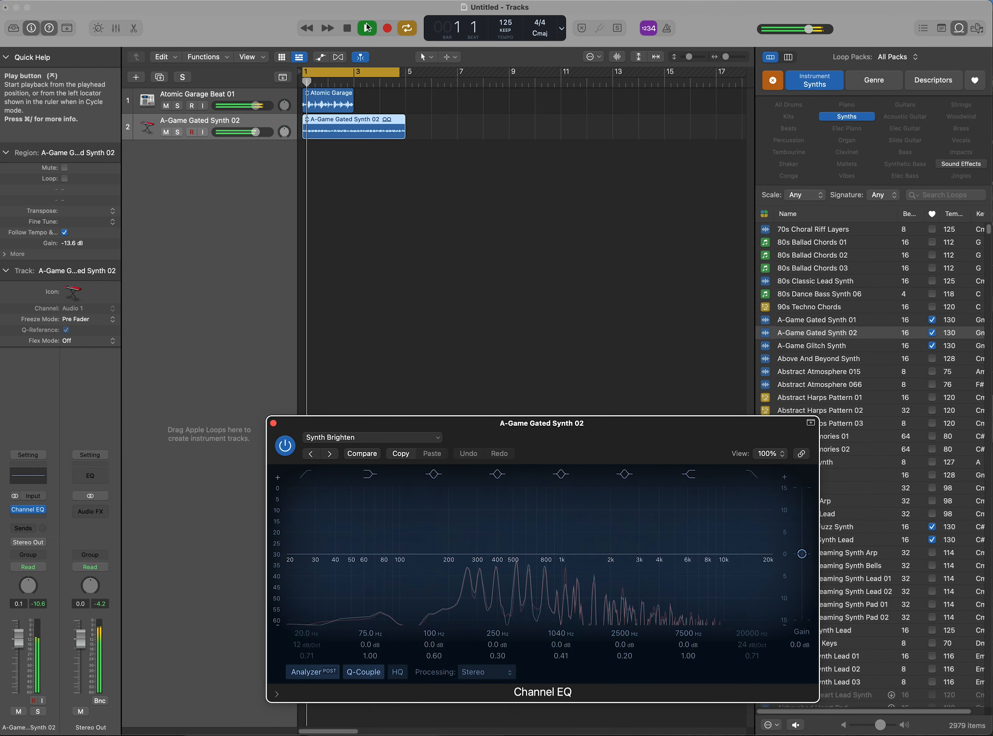
key("XF86AudioRaiseVolume")
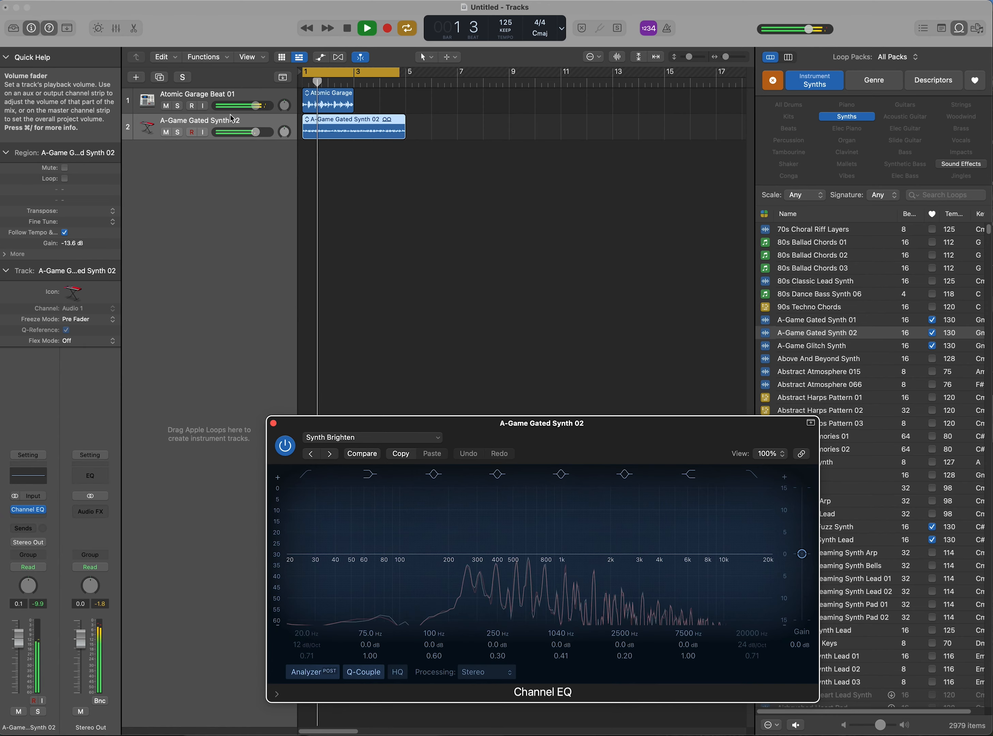
left_click(177, 132)
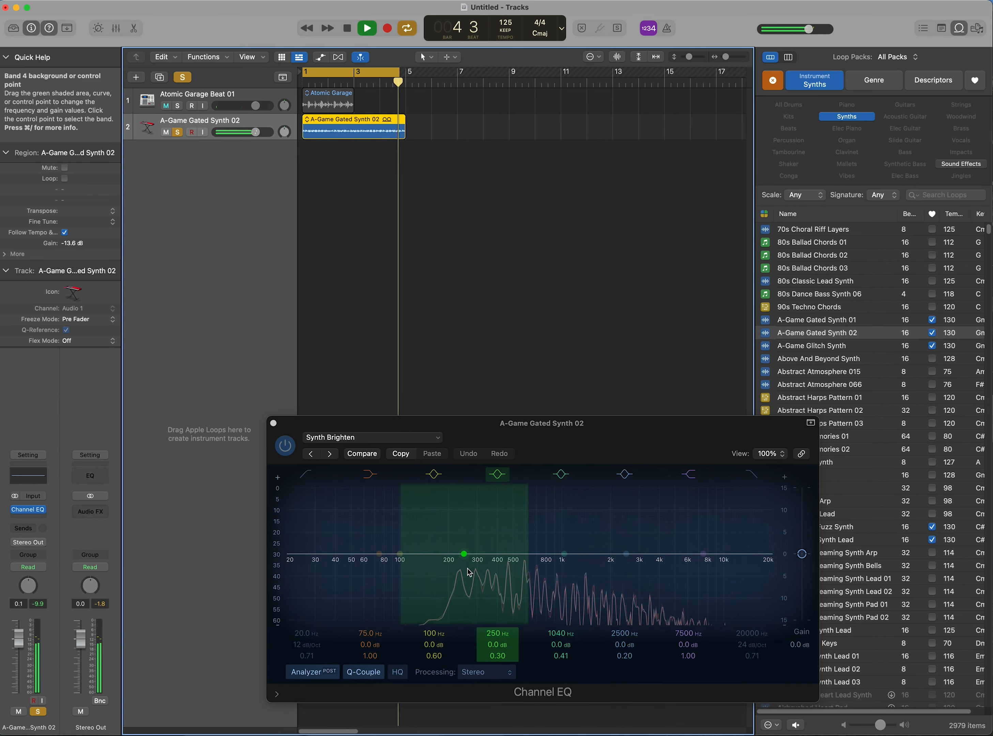
left_click(375, 455)
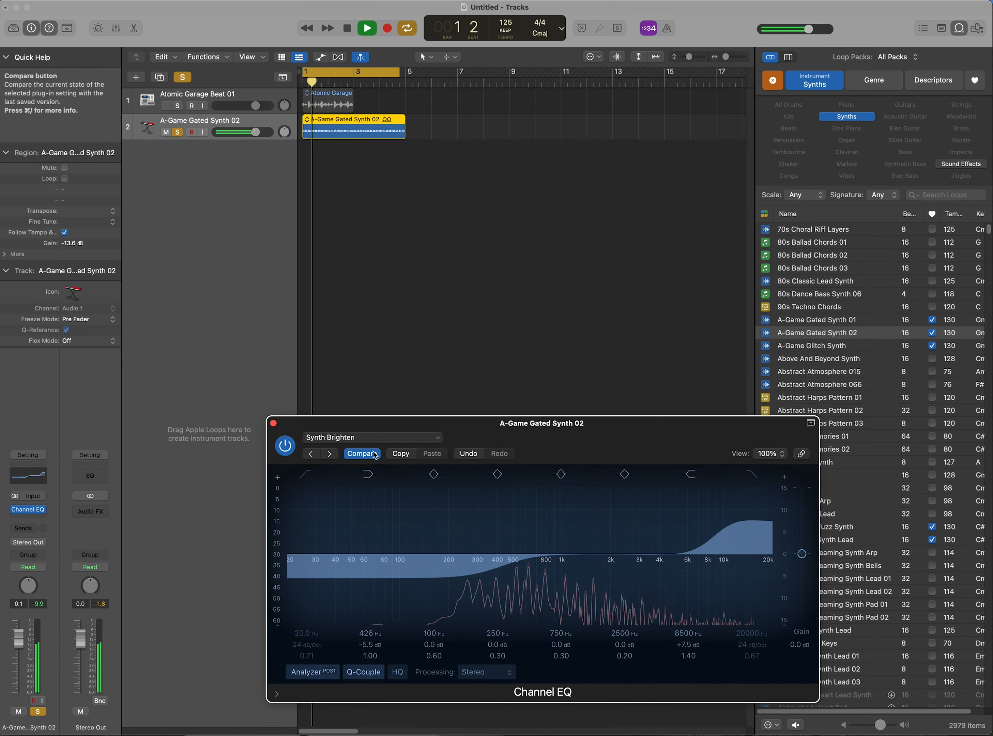
Step forward through the EQ presets Synth Lead Presence, Synth Lead, Synth Sub Bass Enhancer and Vintage Keys
key("]")
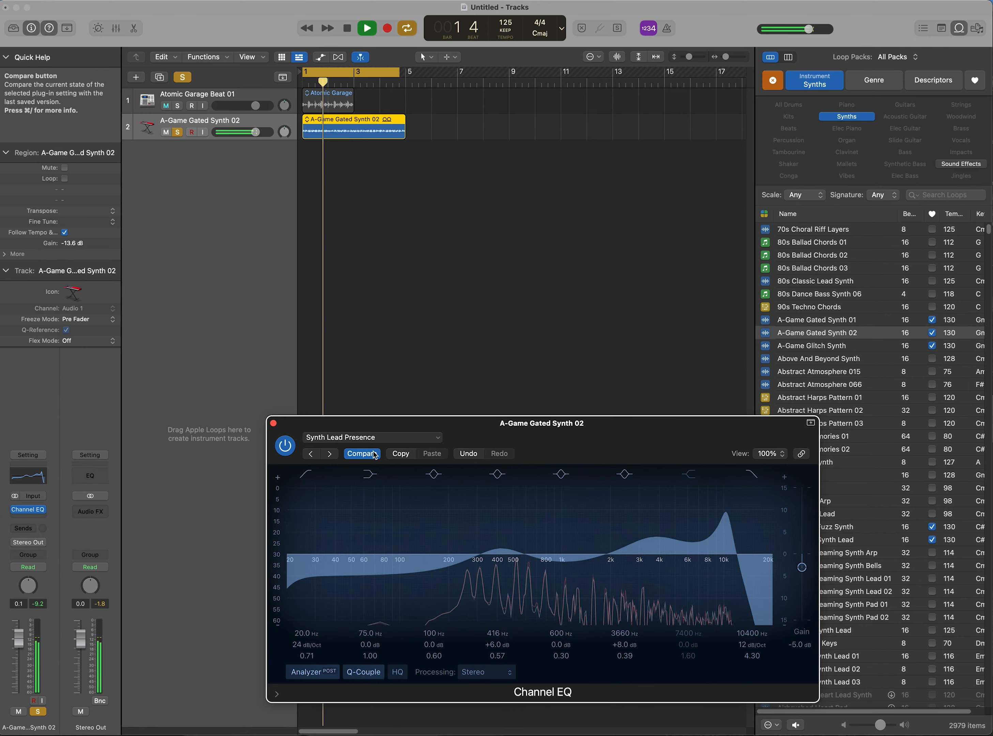
left_click(375, 454)
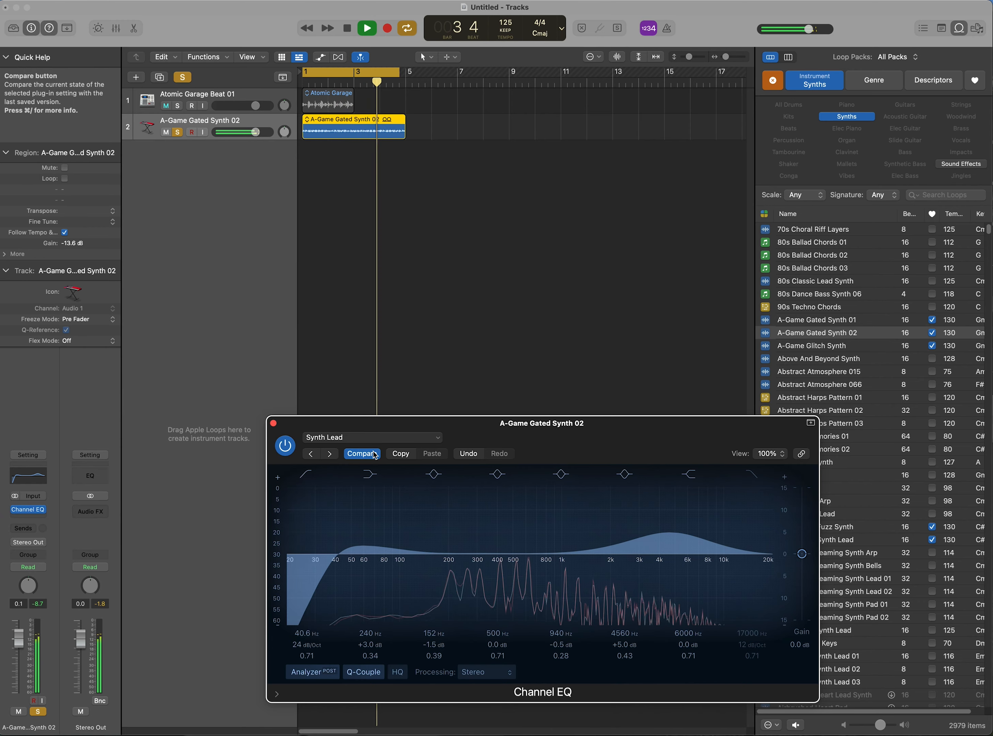
left_click(375, 454)
left_click(375, 454)
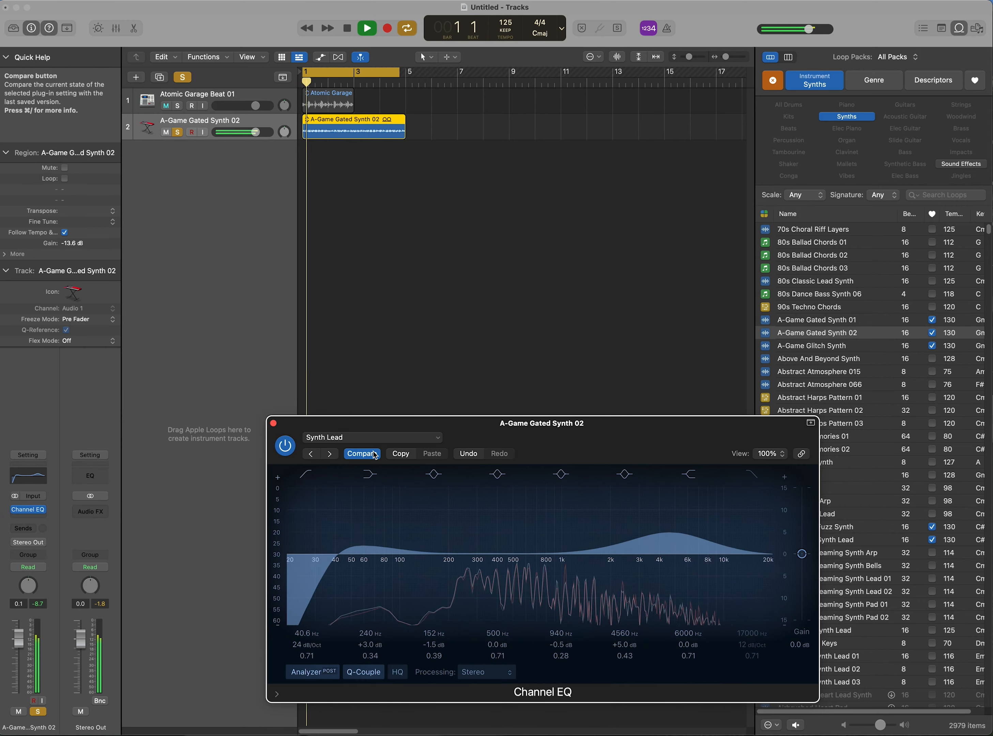
left_click(375, 454)
left_click(375, 455)
left_click(375, 454)
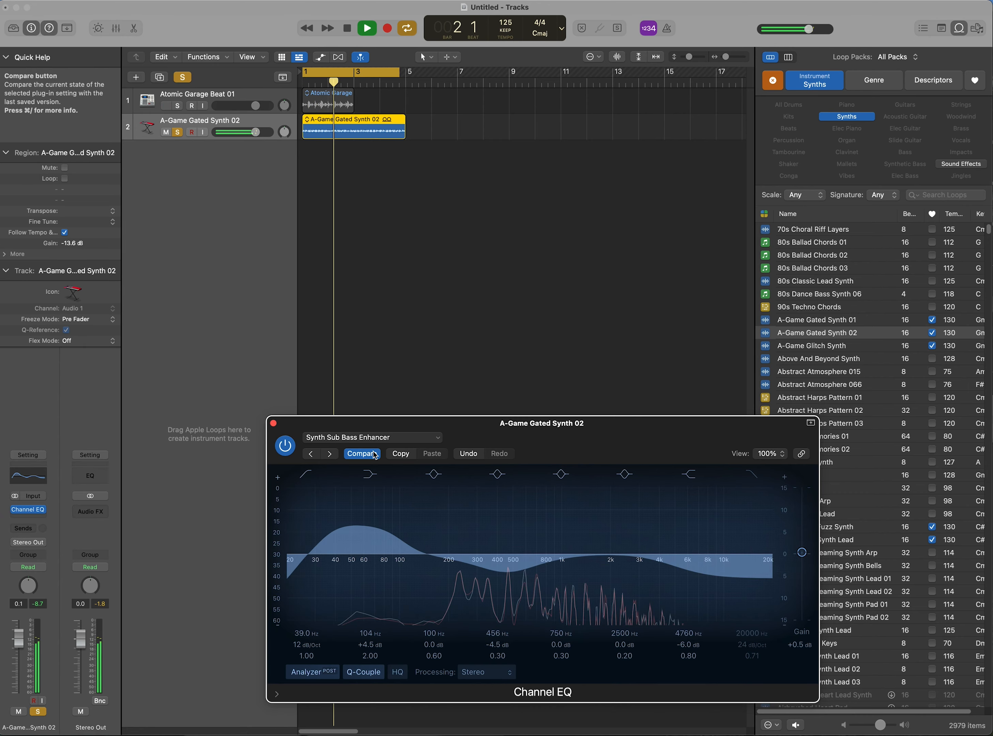
left_click(375, 455)
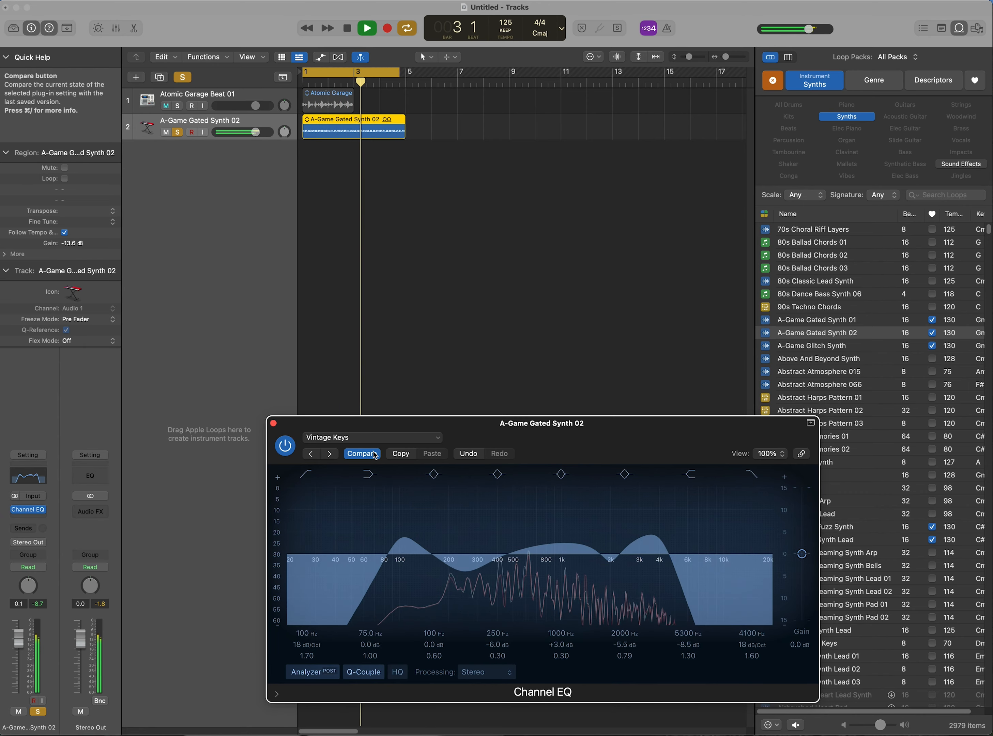
Switch back and forth between the Synth Sub Bass Enhancer, Vintage Keys and Acoustic Guitar Bright presets
left_click(375, 454)
left_click(375, 454)
left_click(375, 454)
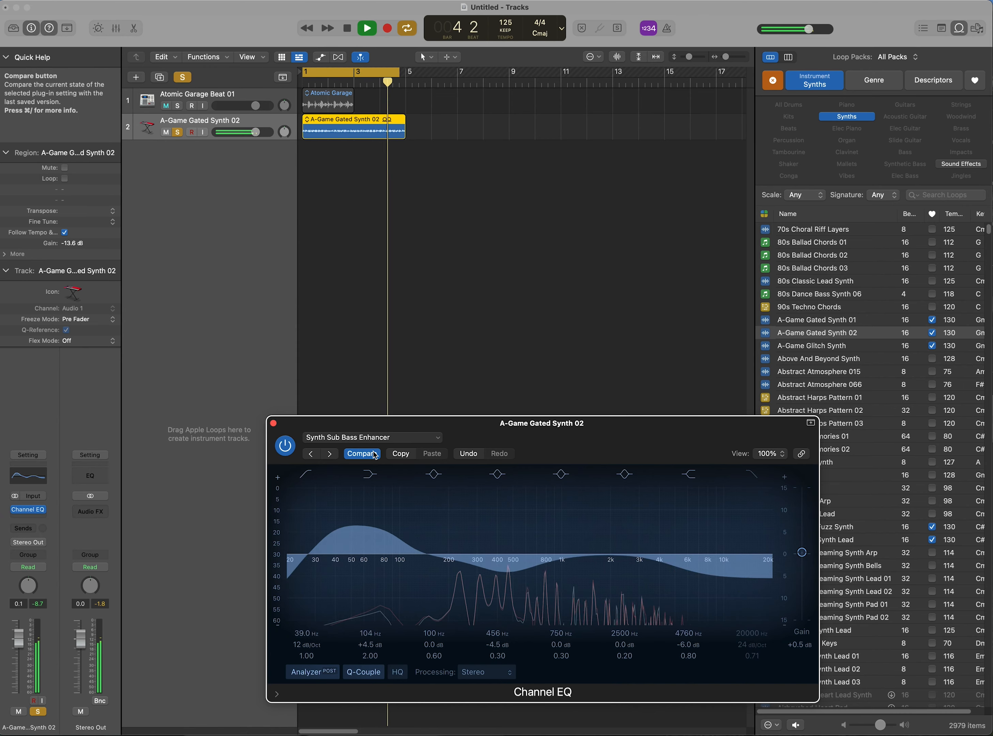
left_click(375, 454)
left_click(375, 454)
left_click(375, 454)
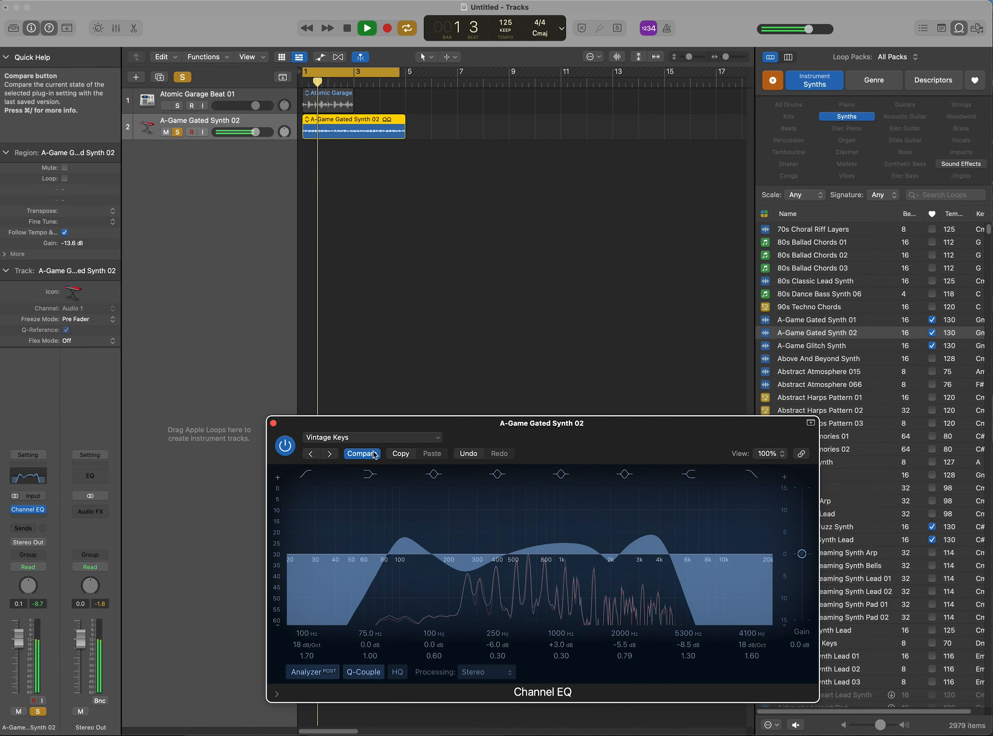
left_click(375, 454)
left_click(375, 454)
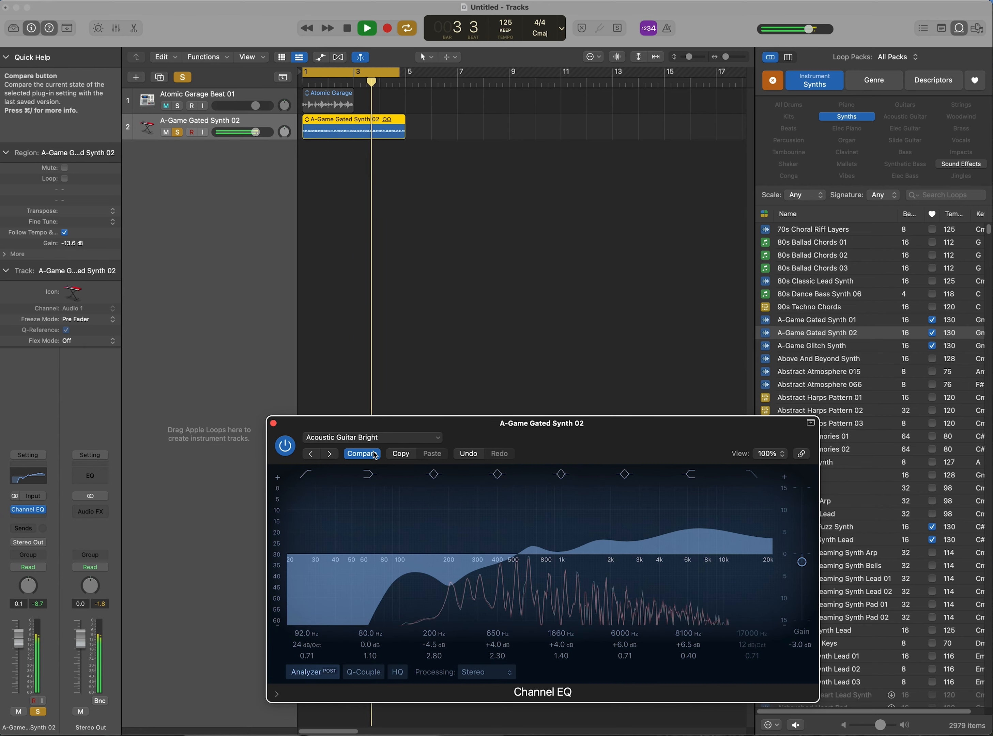
left_click(375, 454)
left_click(375, 454)
left_click(375, 454)
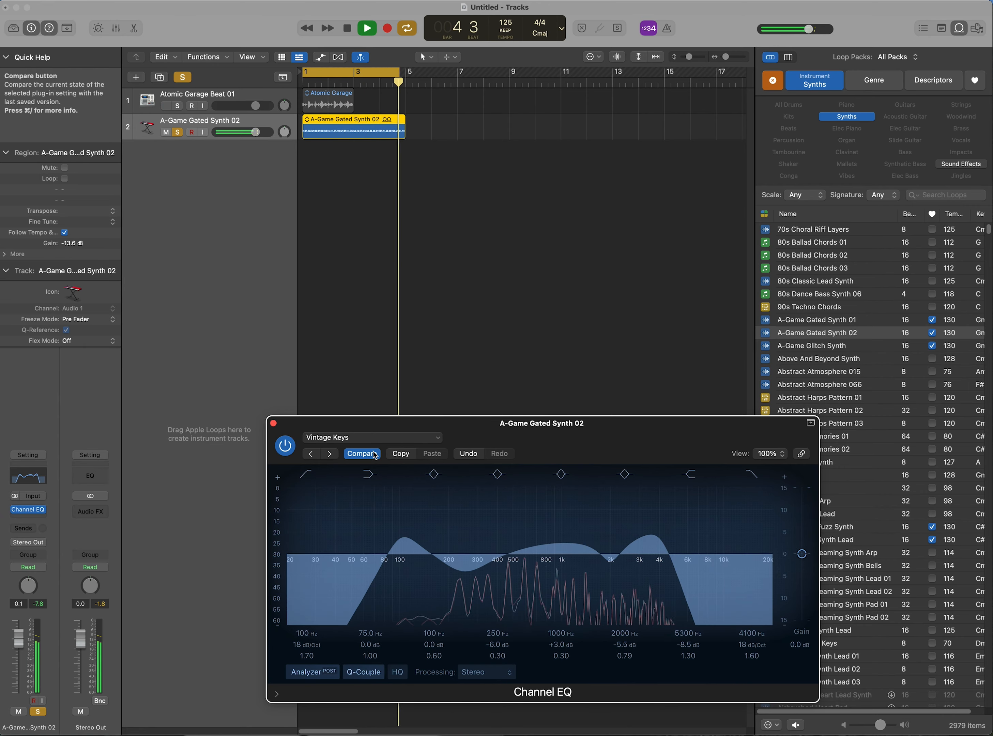
left_click(375, 454)
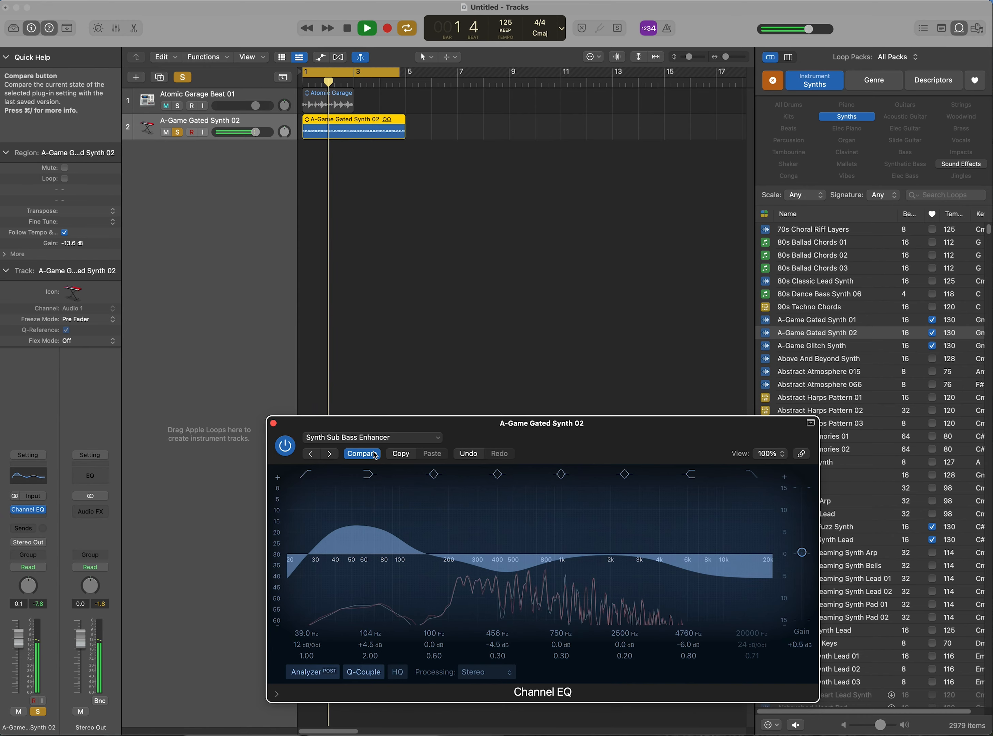
Step back to Synth Lead, then load Refresh Rhodes and toggle Compare to hear it against the original
left_click(375, 454)
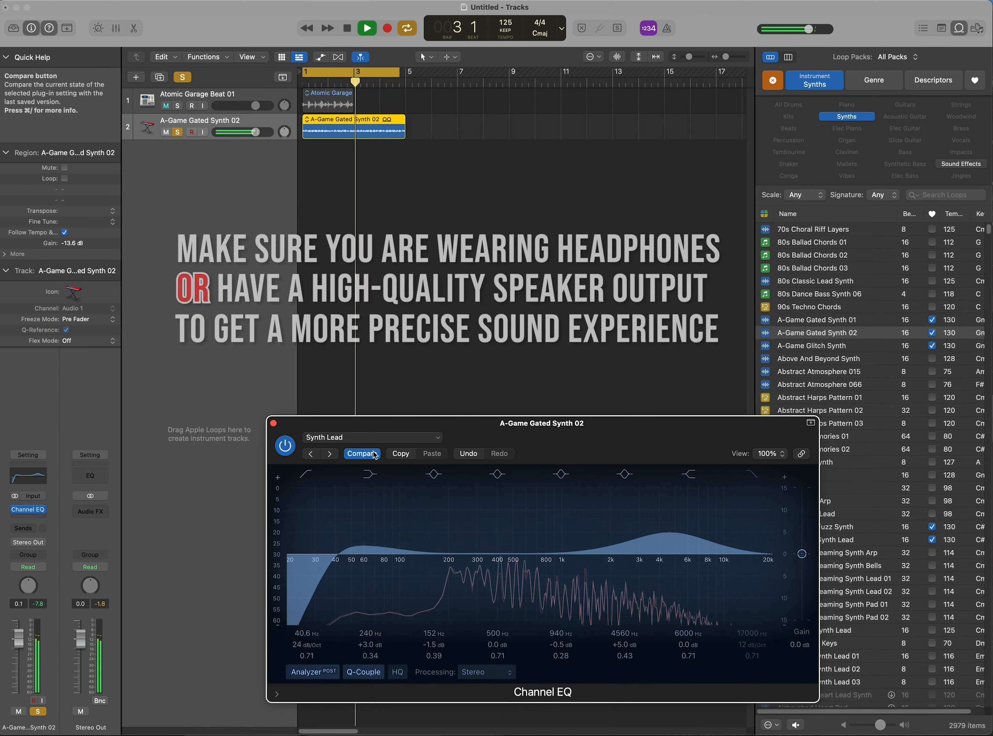
left_click(375, 454)
left_click(375, 454)
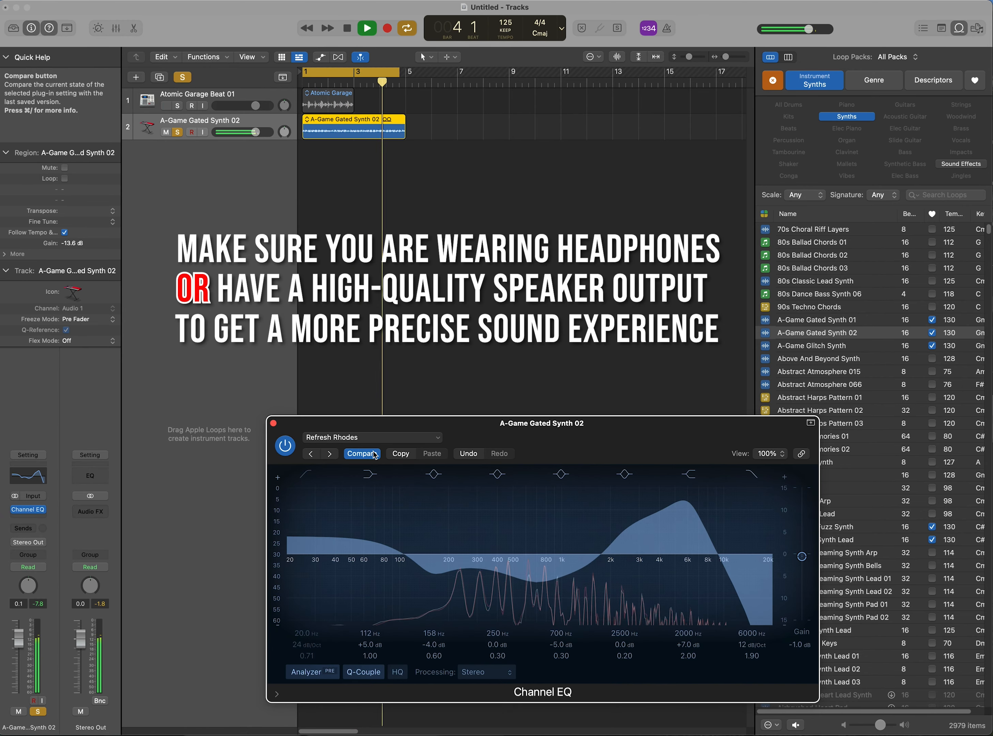
left_click(375, 455)
key("]")
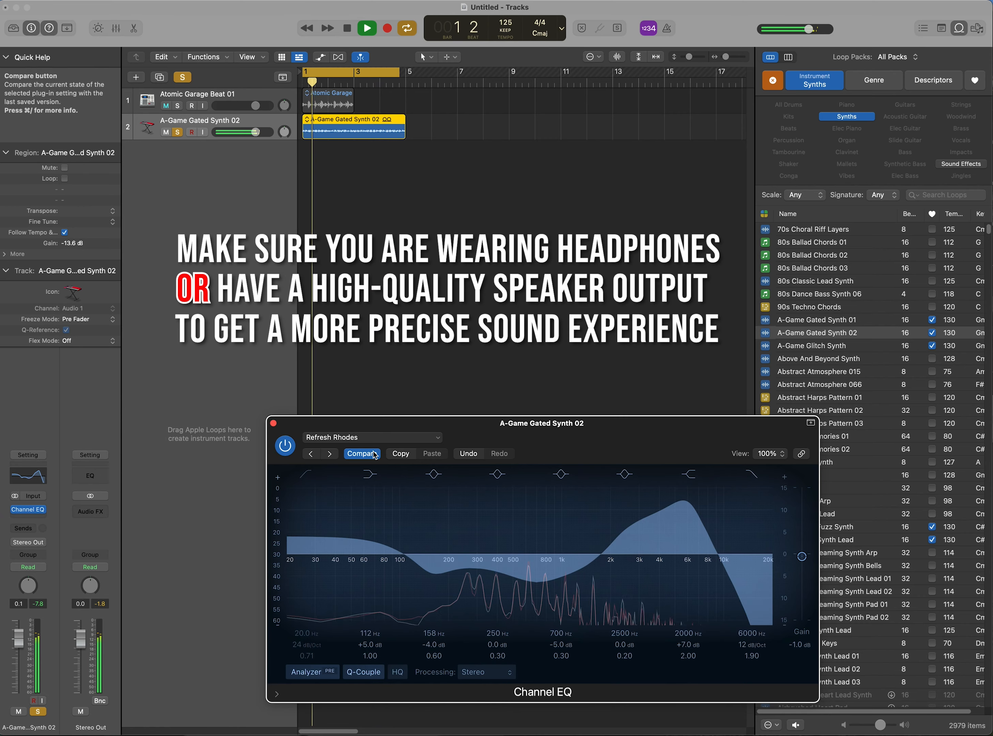
key("]")
left_click(375, 454)
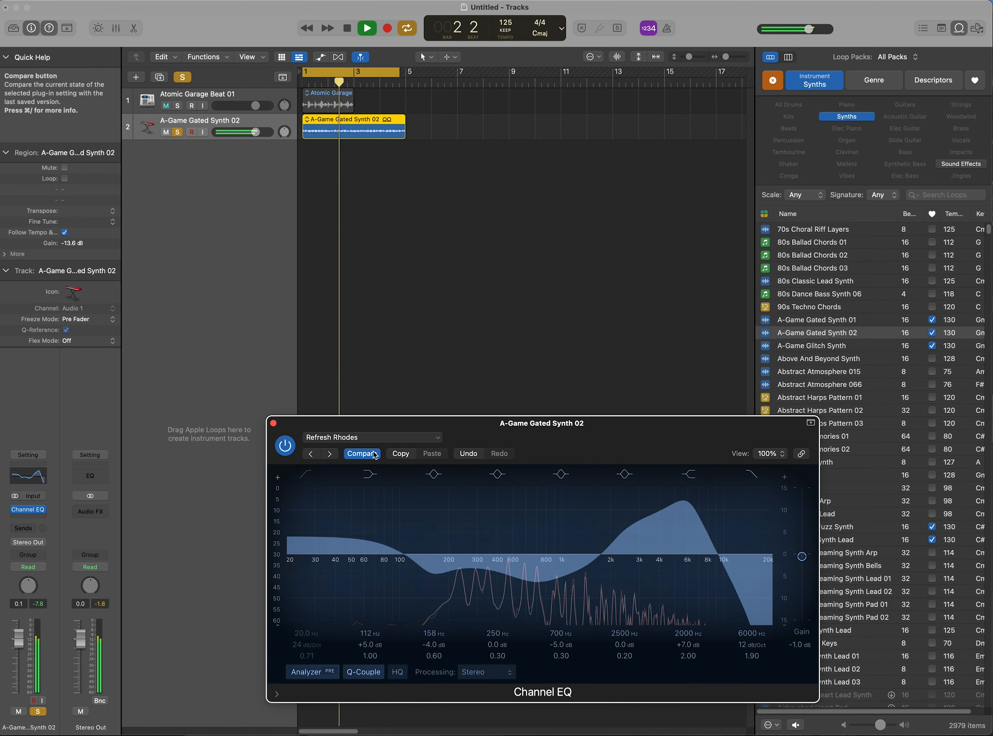
Toggle Compare repeatedly to hear the loaded EQ settings against the saved state during playback
left_click(375, 454)
left_click(375, 454)
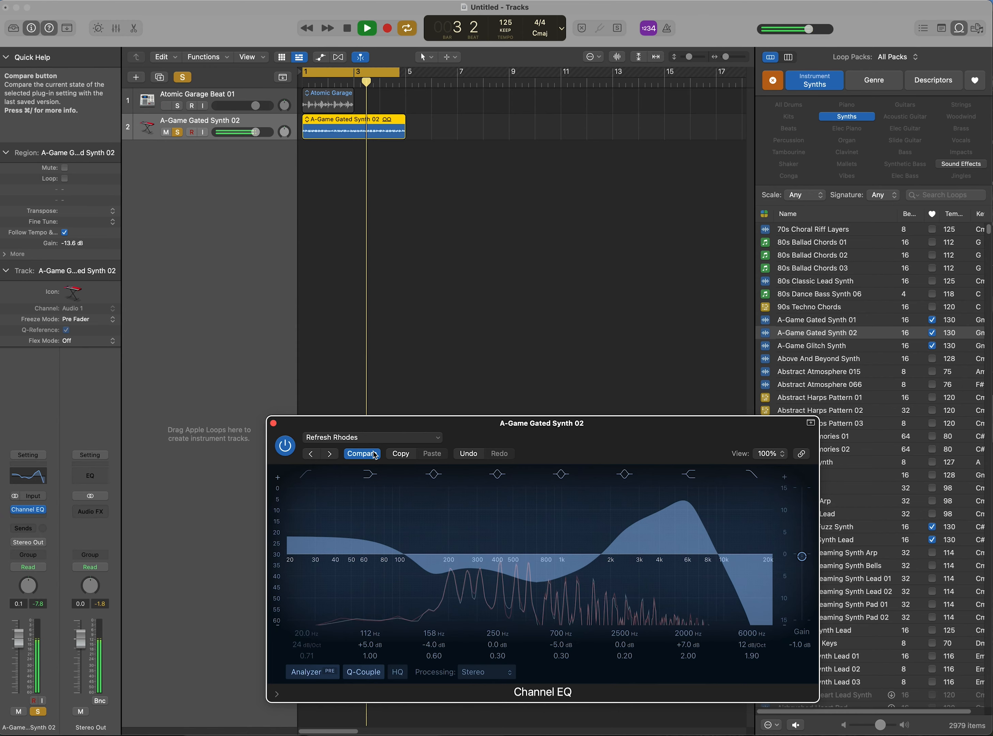
left_click(375, 454)
left_click(375, 454)
left_click(375, 454)
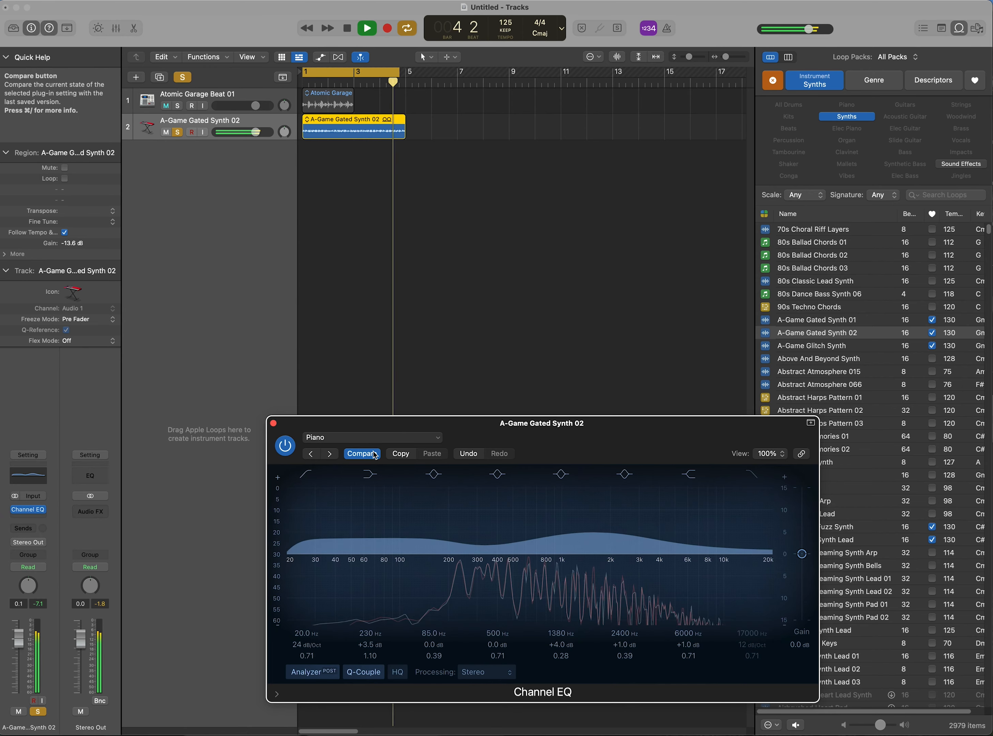
left_click(375, 454)
left_click(375, 454)
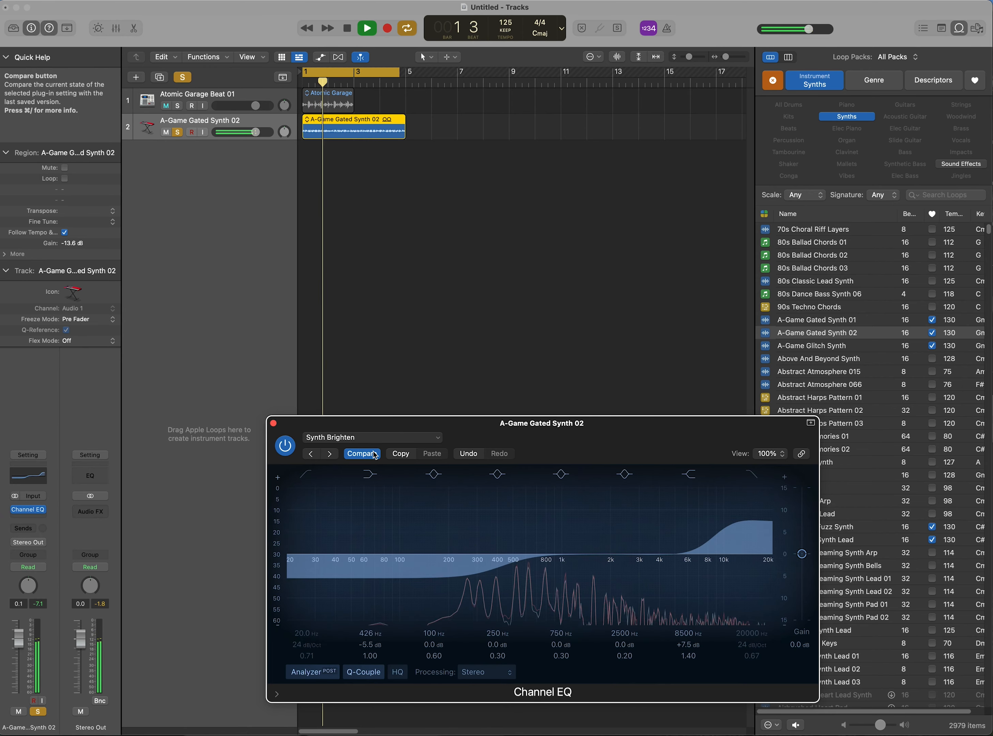
Step through the EQ presets via Synth Sub Bass Enhancer, settle on Synth Lead Presence, and stop playback
key("[")
key("]")
key("]")
key("]")
key("]")
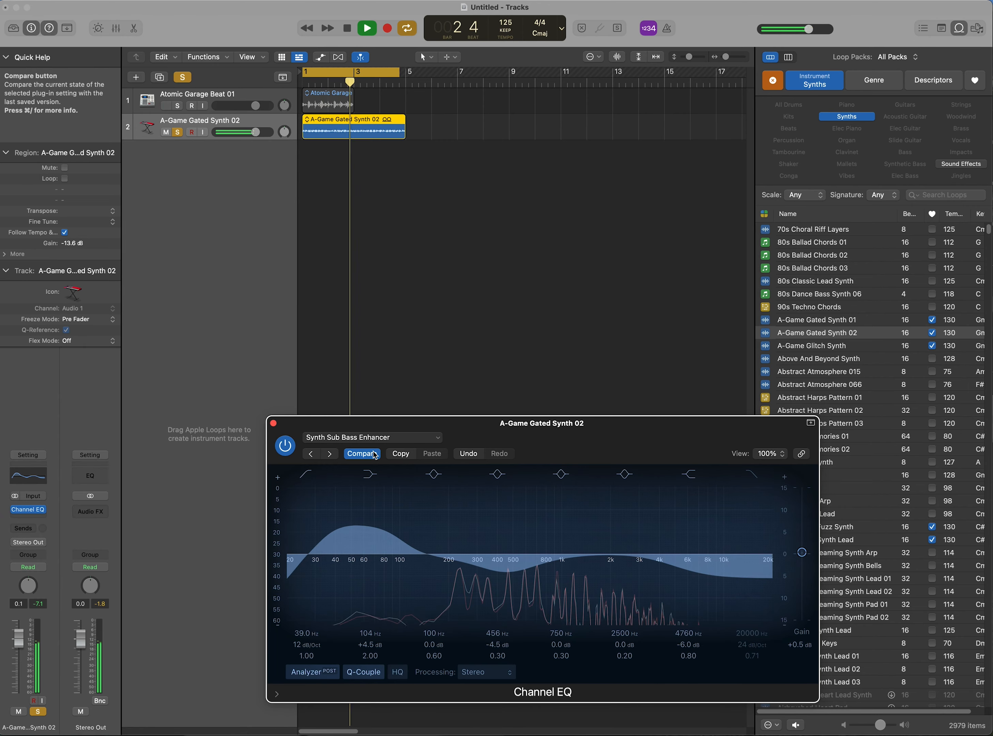
key("[")
key("[")
key("]")
key("[")
key("]")
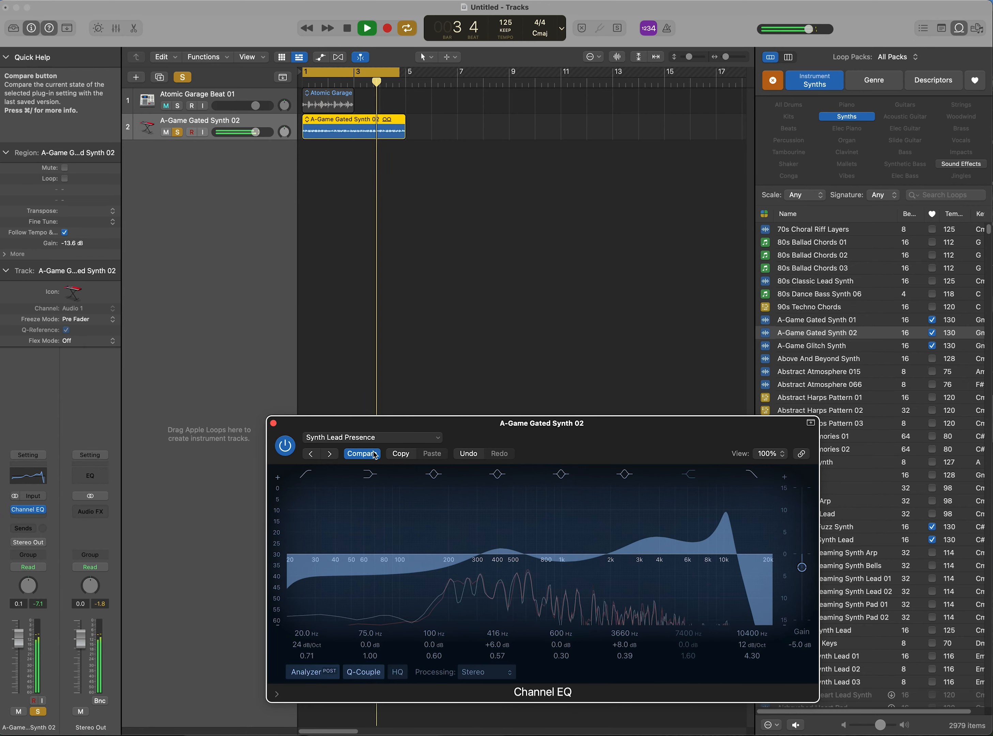
left_click(358, 30)
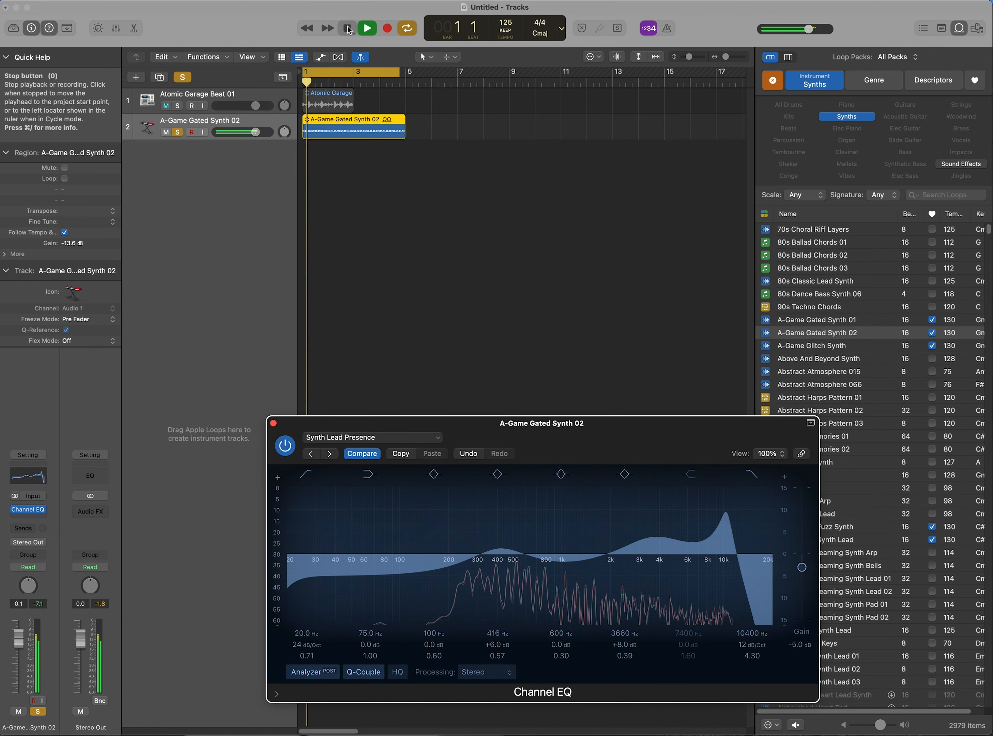